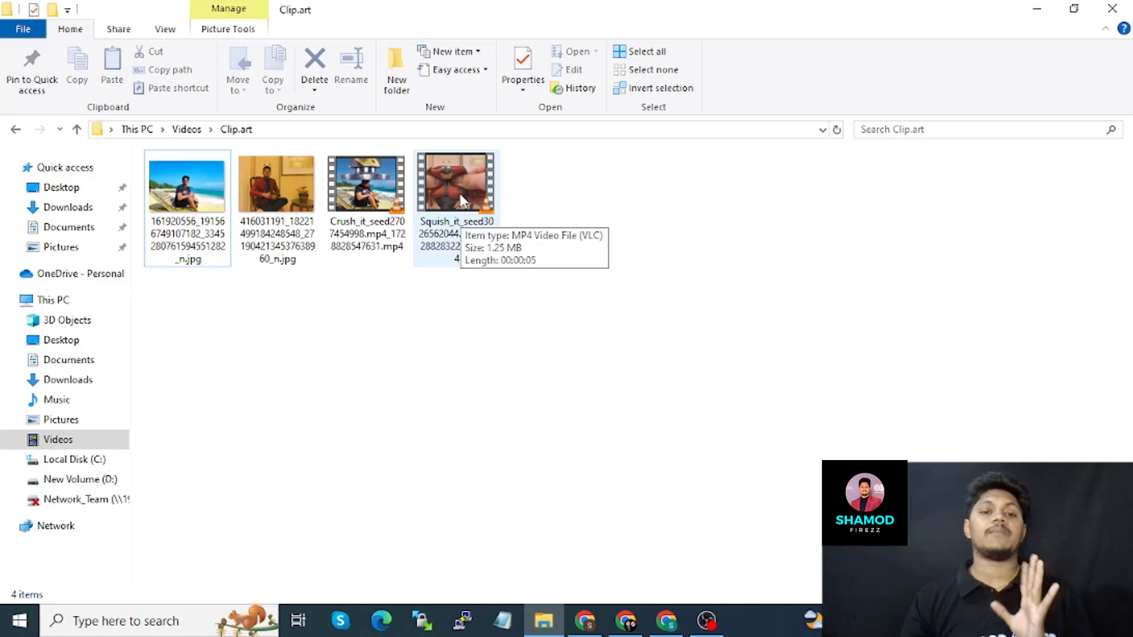
Play the Squish_it and Crush_it MP4 clips in the Clip.art folder, closing the player after each viewing.
double_click(461, 199)
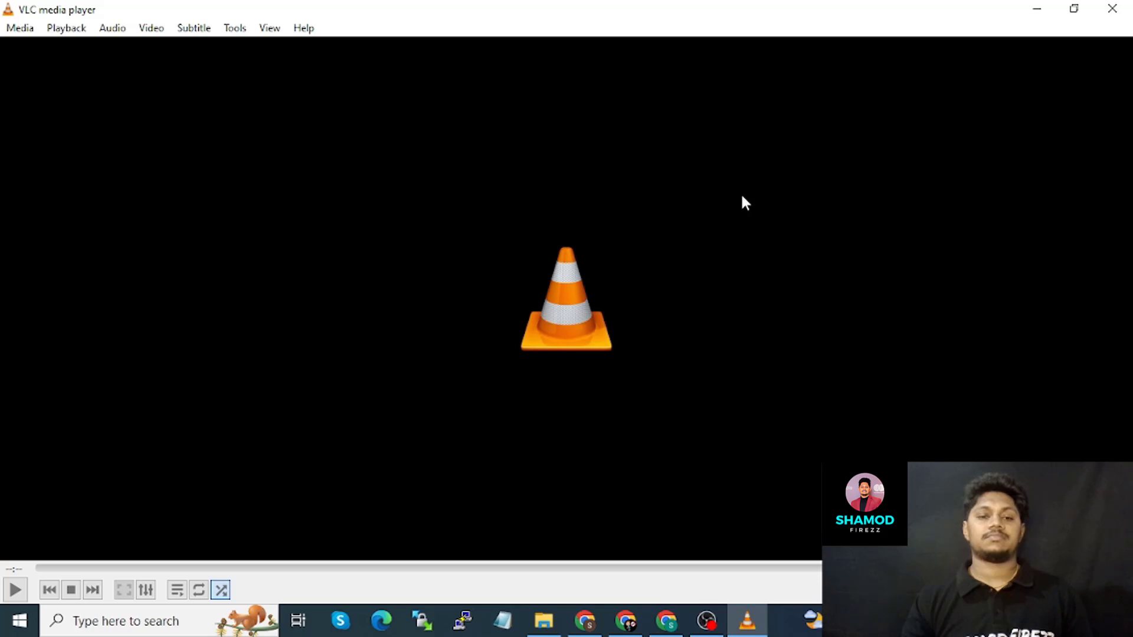
click(1112, 8)
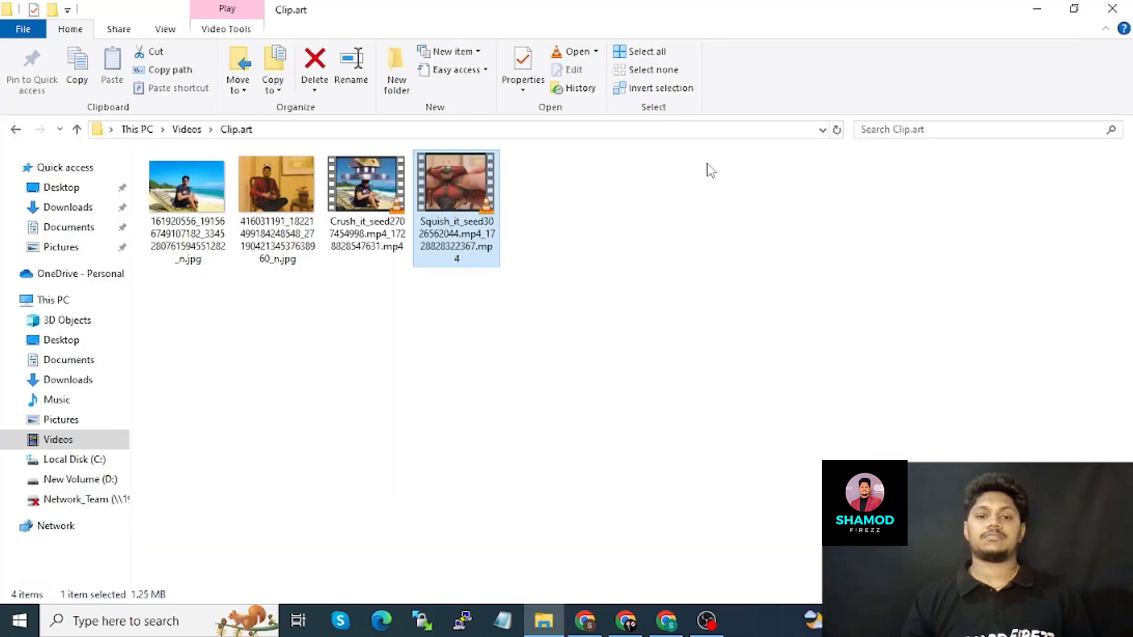
double_click(452, 192)
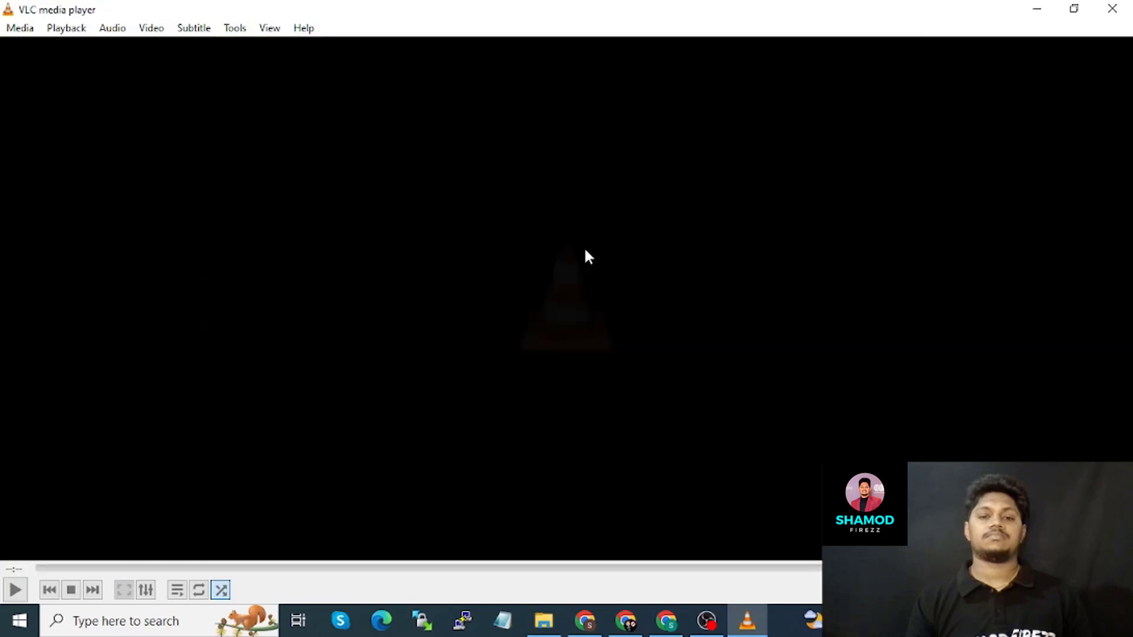
click(1105, 14)
click(355, 203)
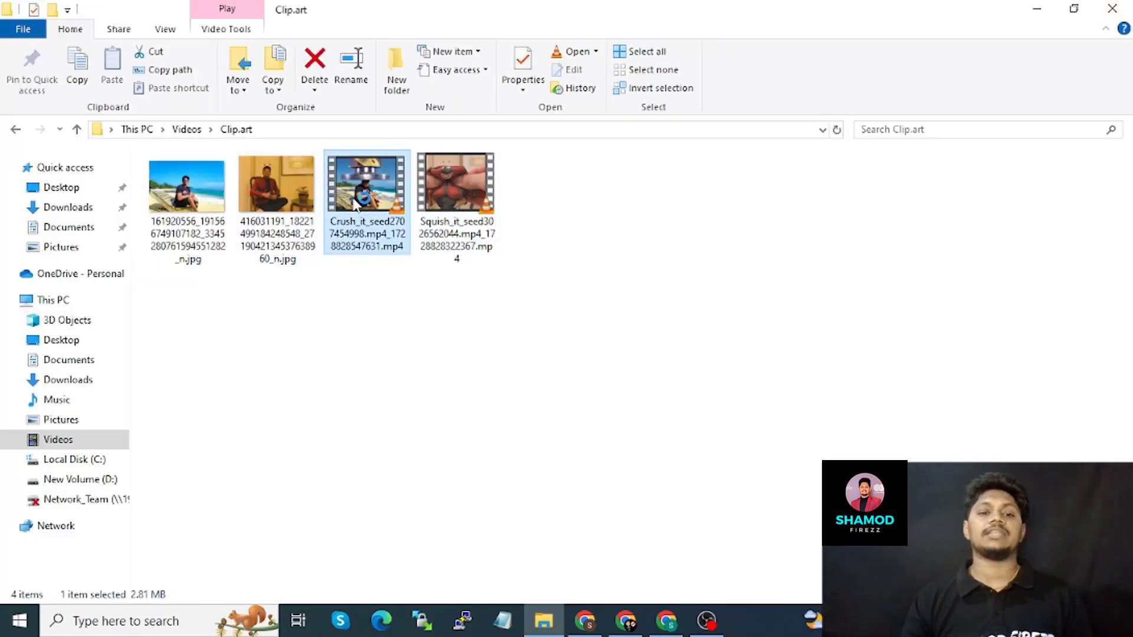
double_click(355, 202)
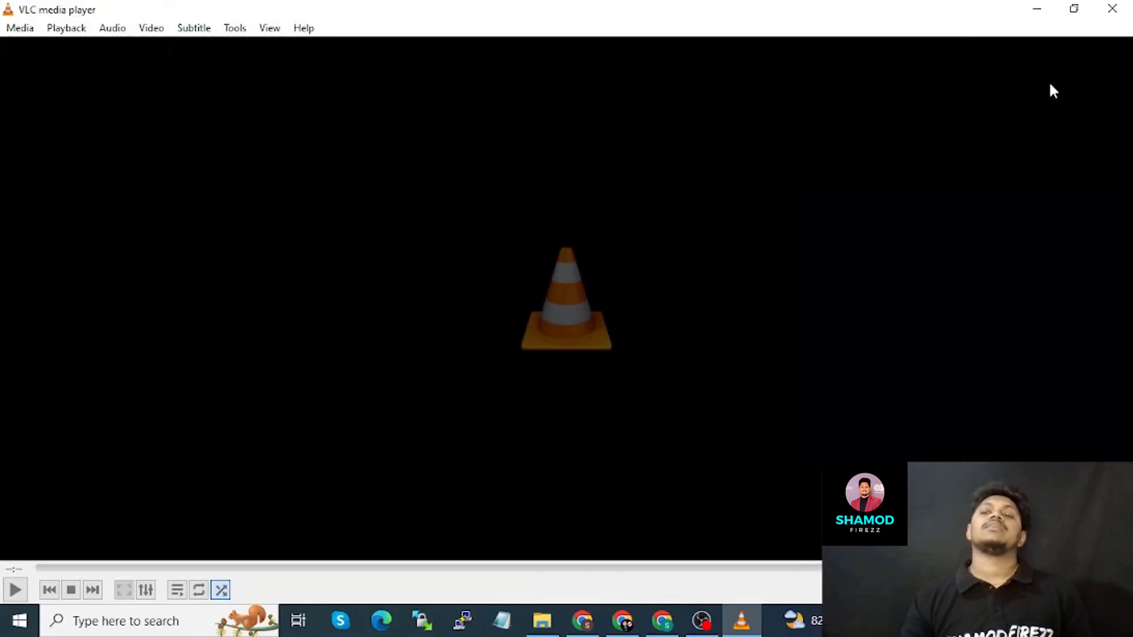
click(1111, 9)
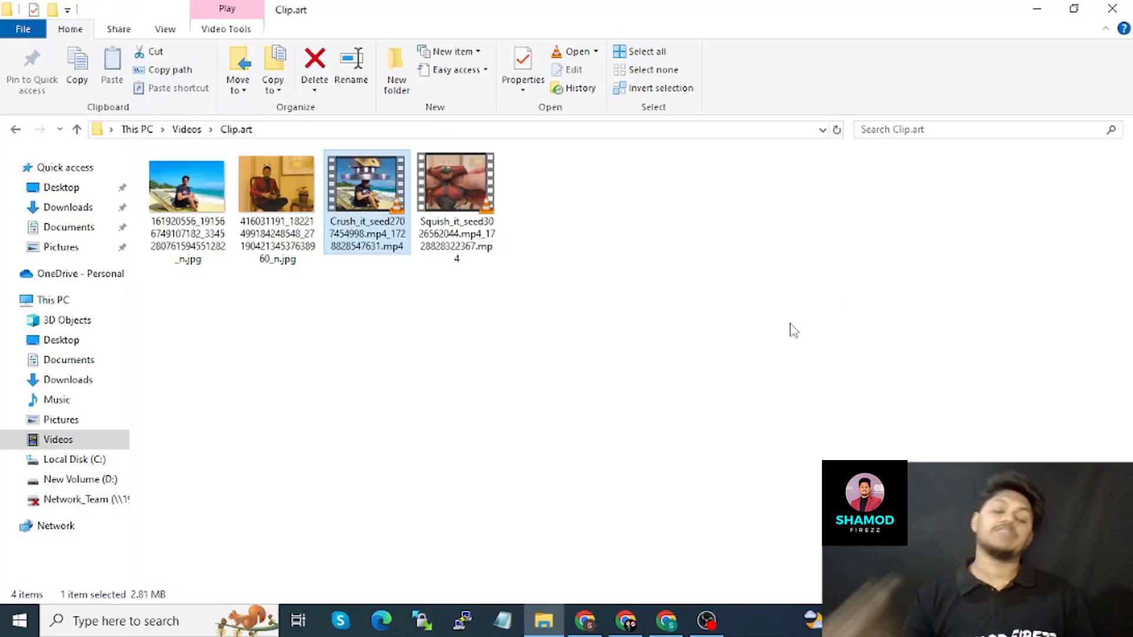
View the beach photo and the red-jacket photo in the Clip.art folder, and close the image viewer.
click(201, 203)
double_click(200, 204)
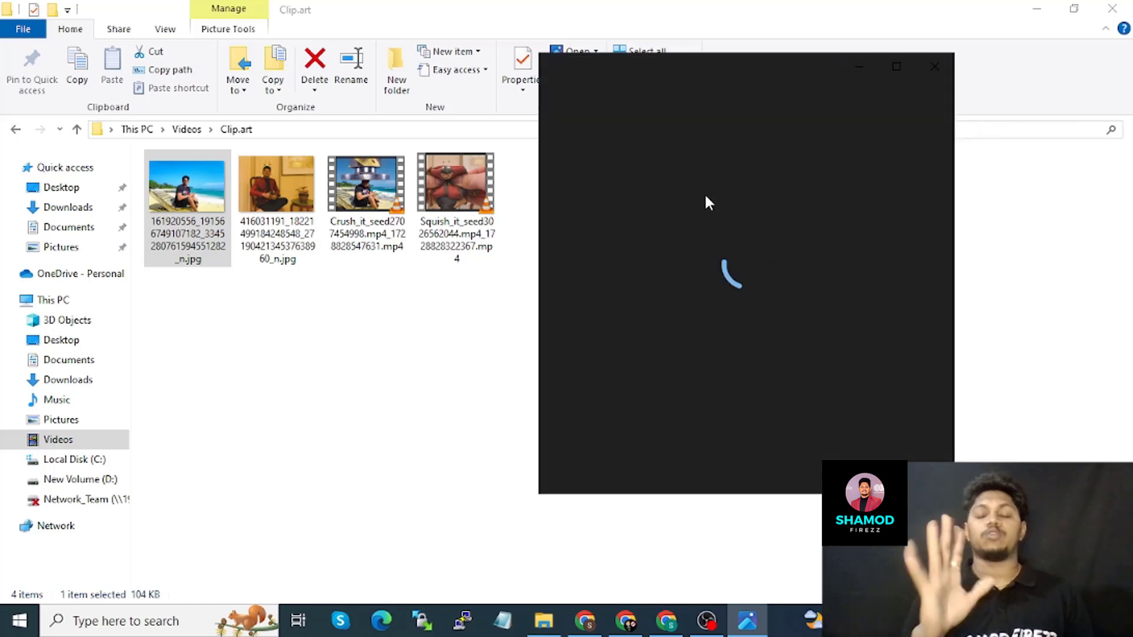
click(938, 276)
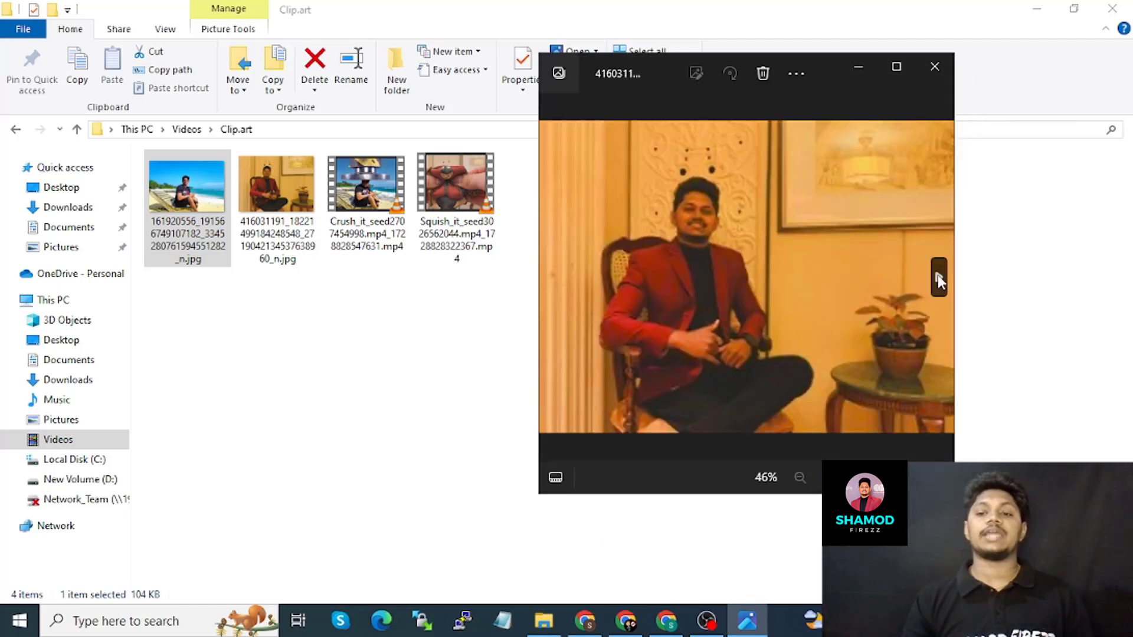
click(555, 278)
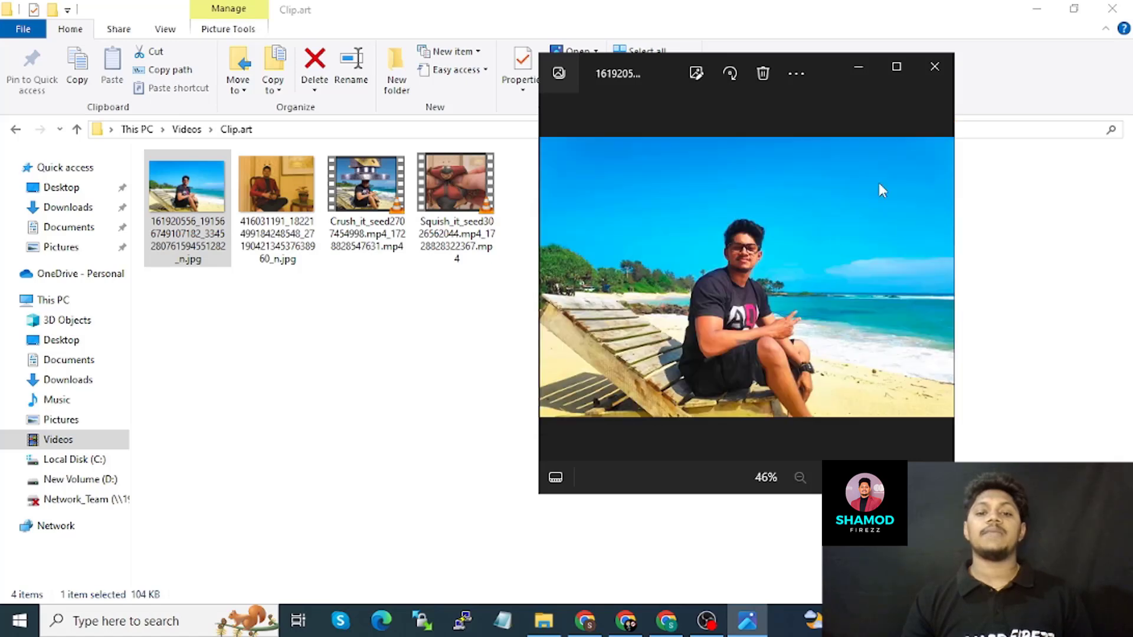
click(938, 67)
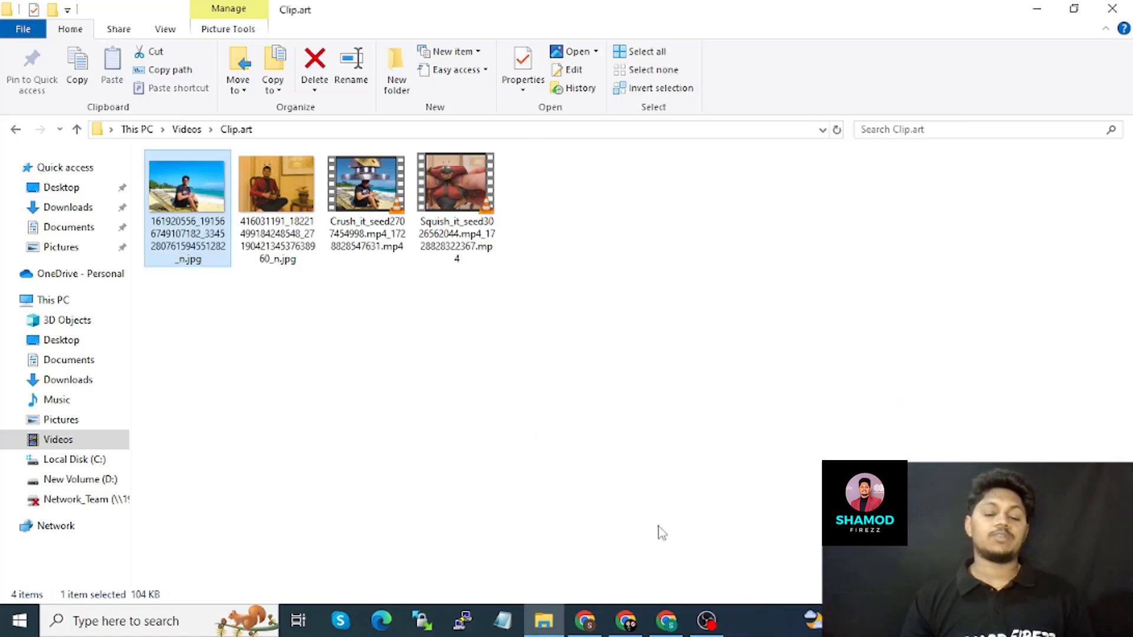
click(665, 622)
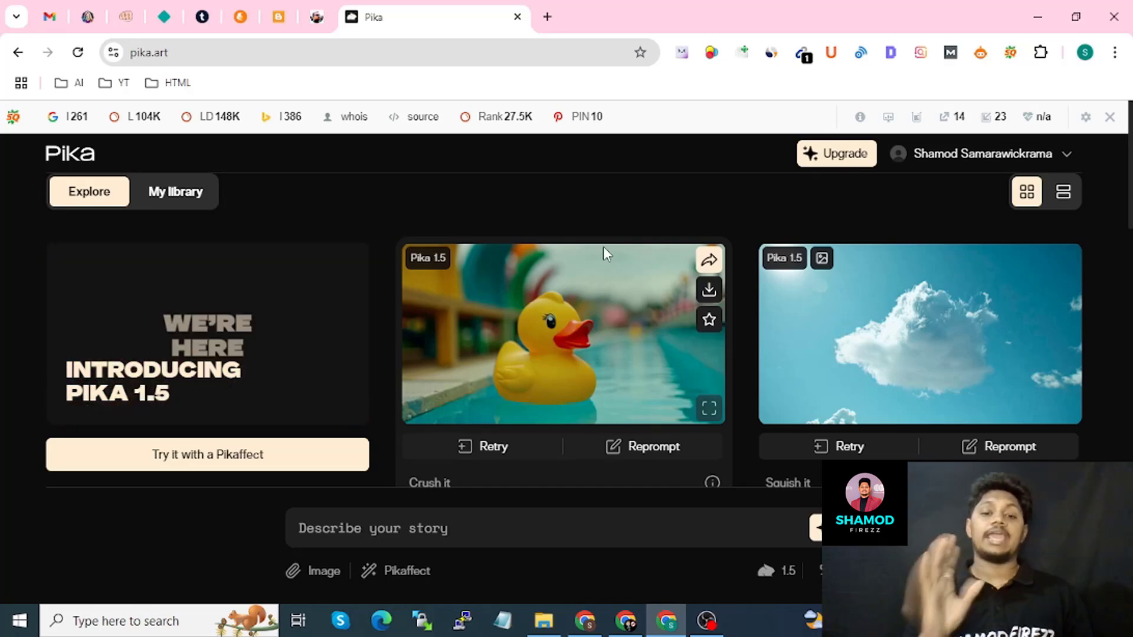
click(266, 52)
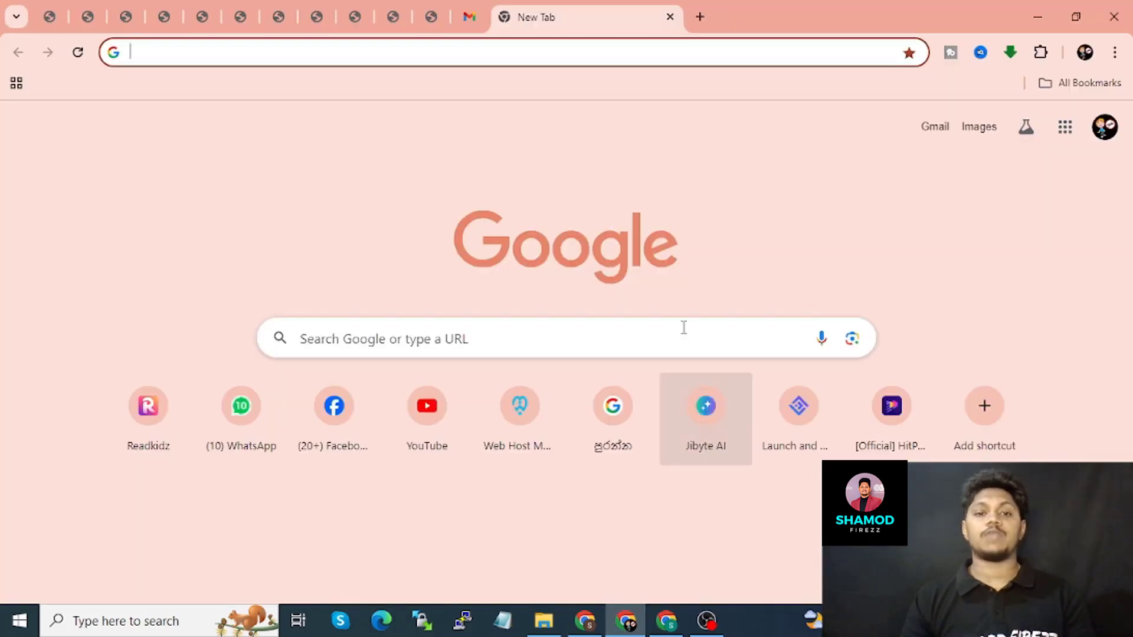
text(https://pika.art/)
key(Return)
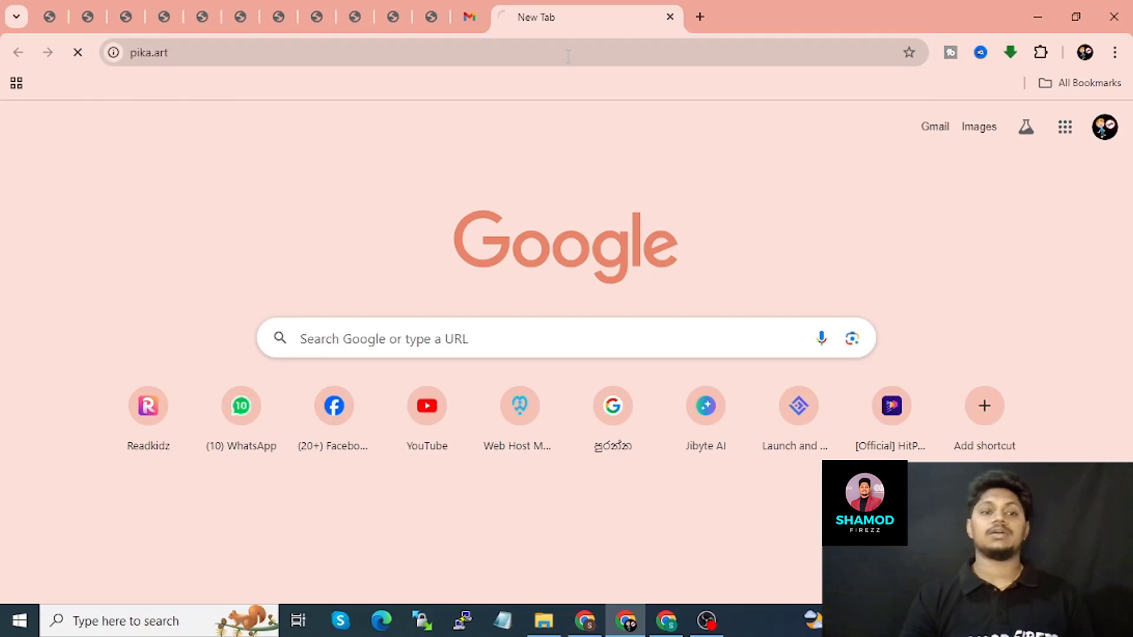
click(673, 613)
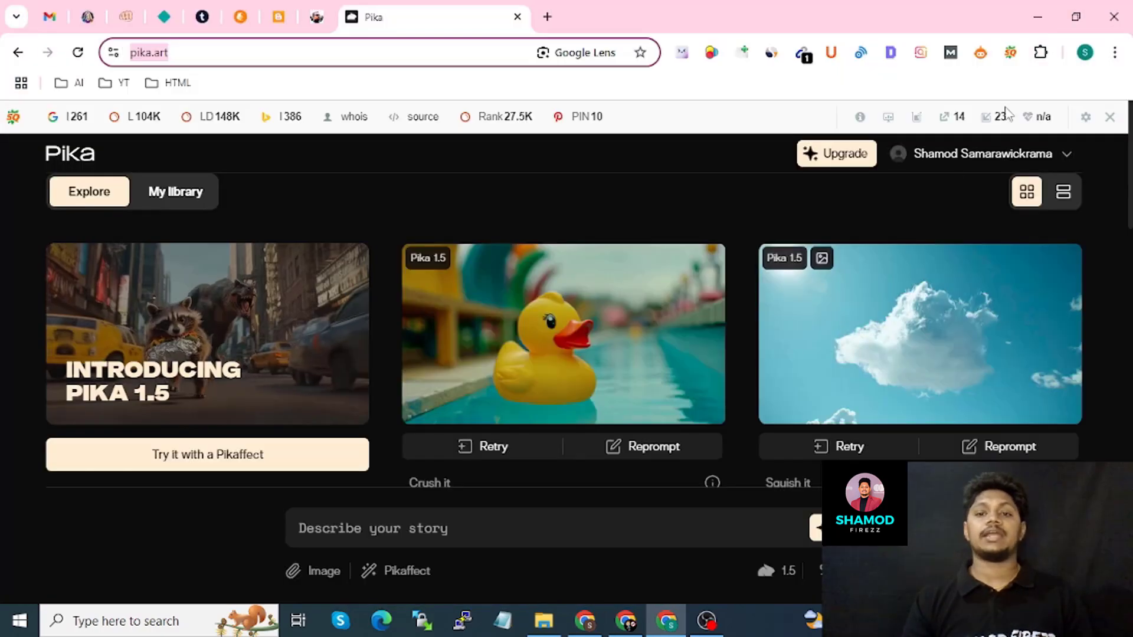
click(1117, 17)
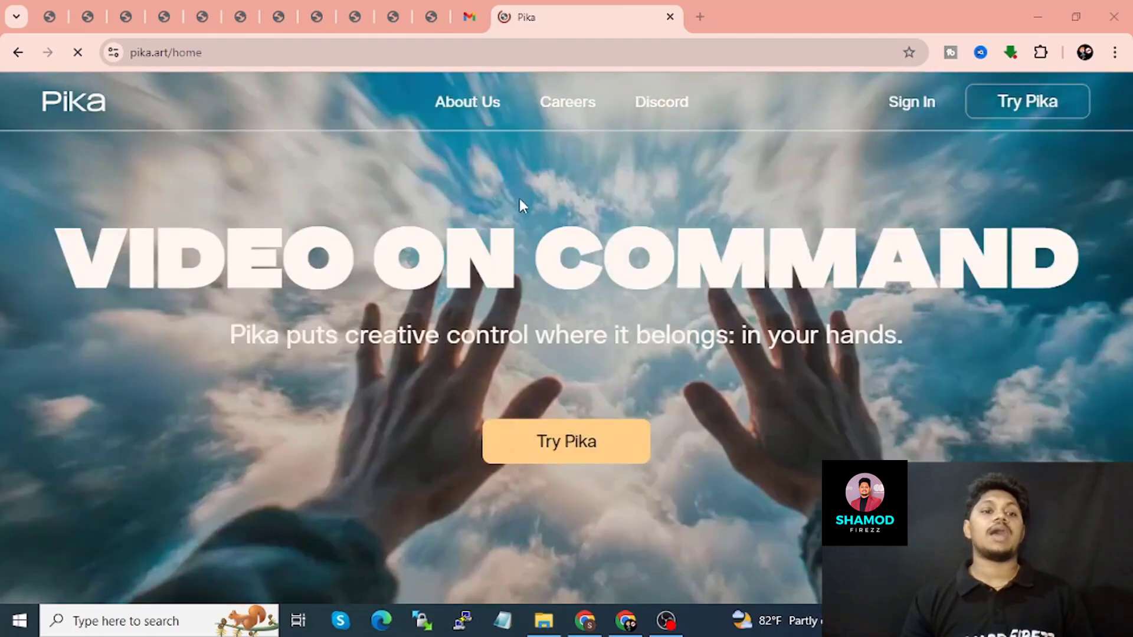
Start trying Pika and sign in with the listed Google account, approving the access request.
click(572, 450)
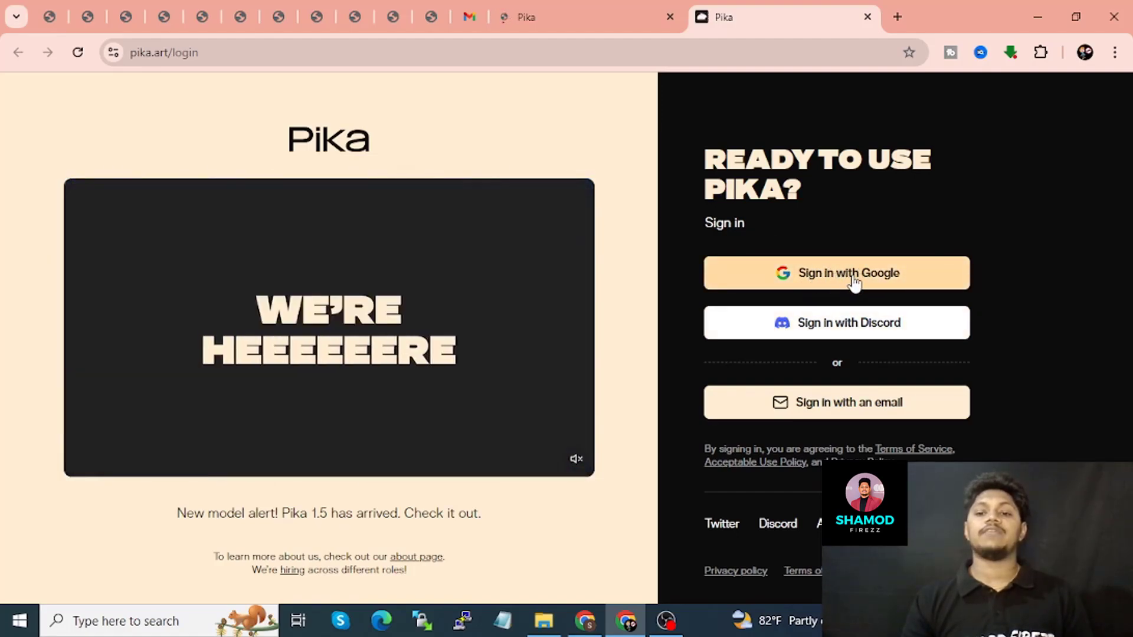
click(854, 280)
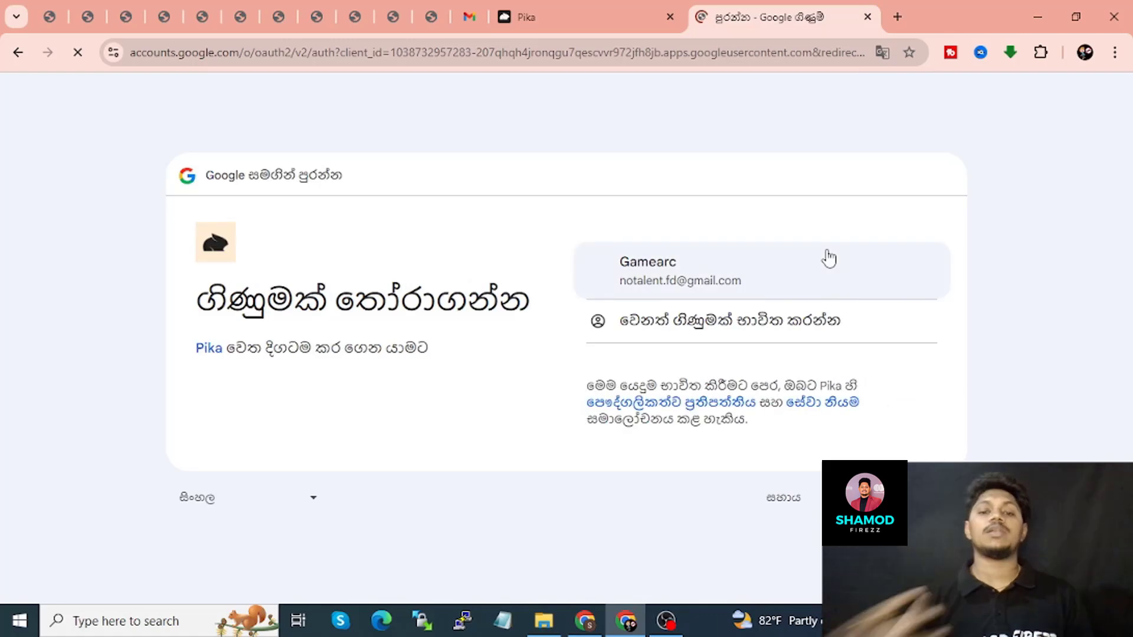
click(692, 273)
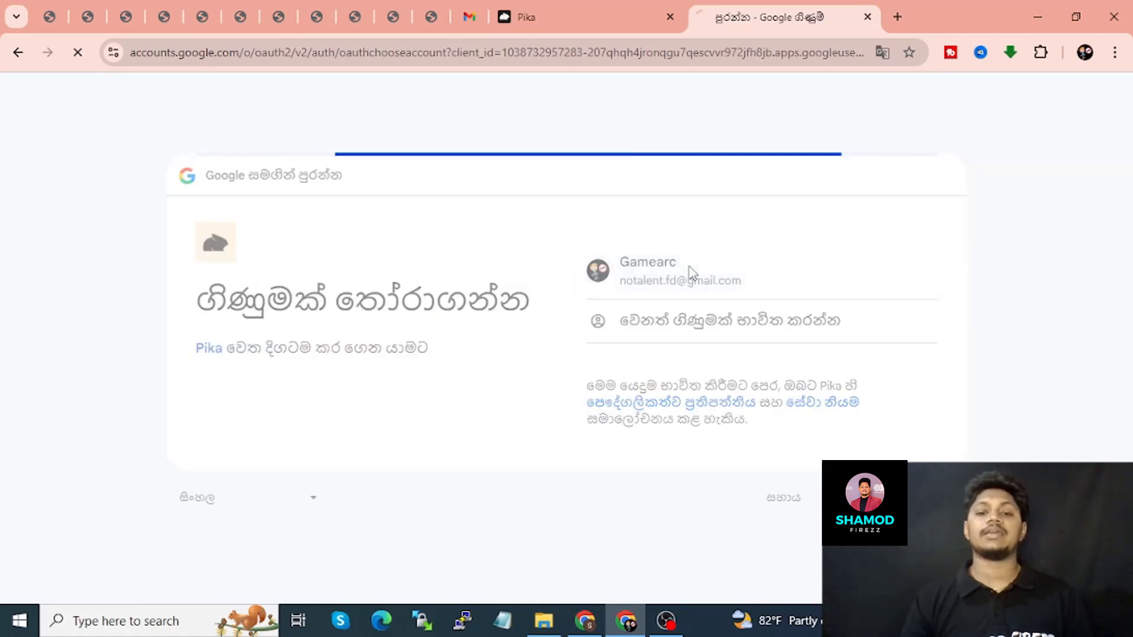
click(853, 438)
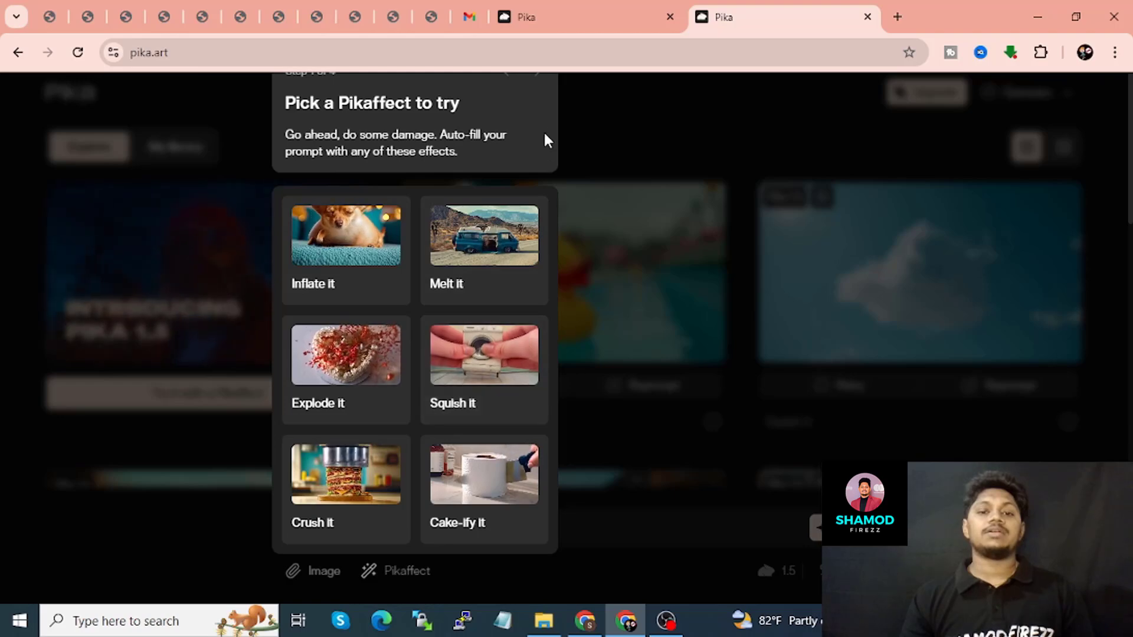
Zoom the page out until the whole Pikaffect list fits and choose the Squish it effect.
key(ctrl+minus)
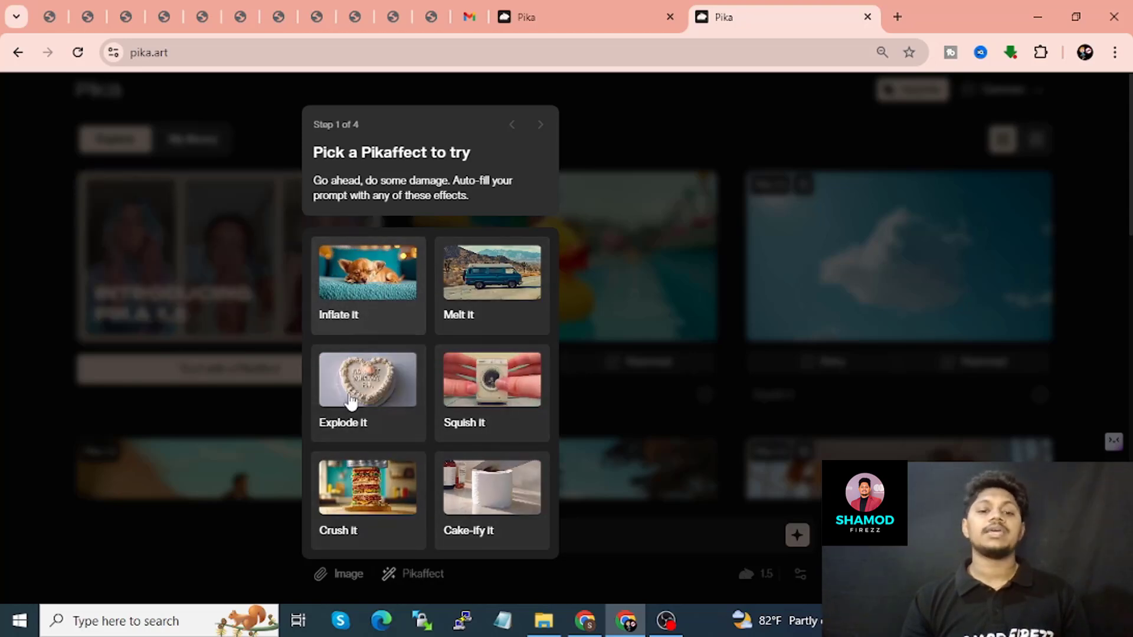
click(489, 413)
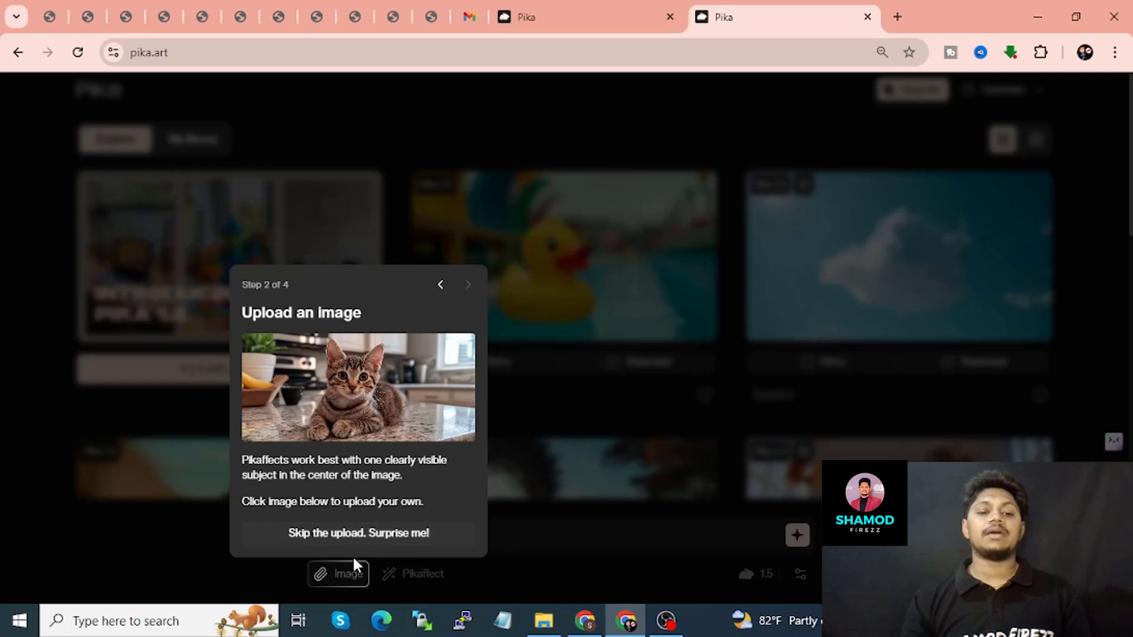
Upload the beach photo from the Clip.art folder in Videos and generate the Squish it video.
click(354, 573)
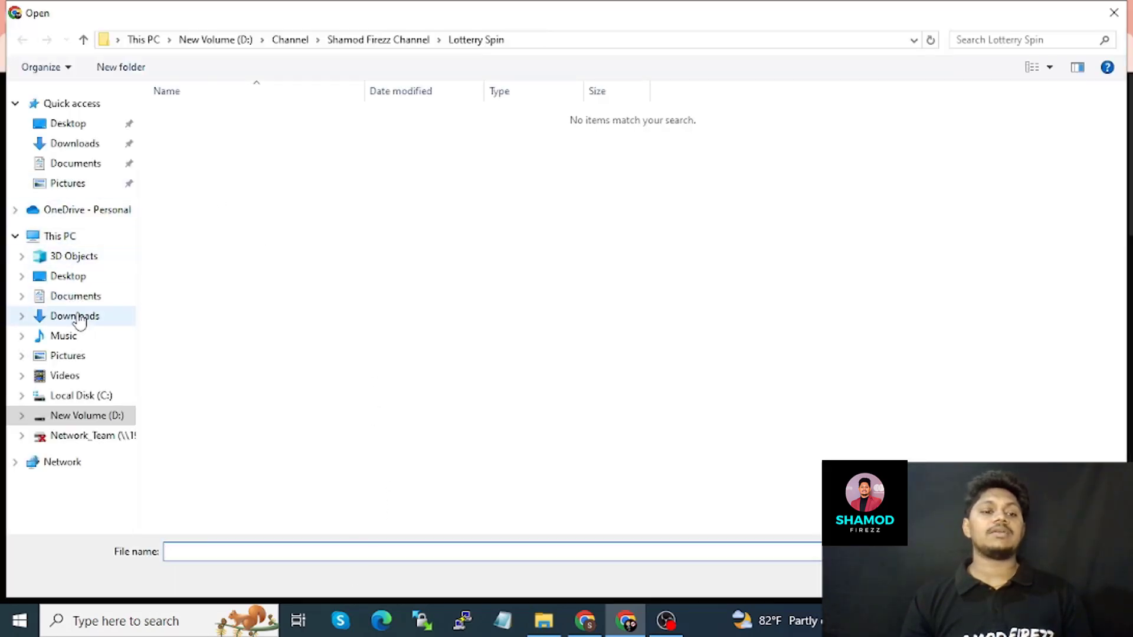
click(81, 381)
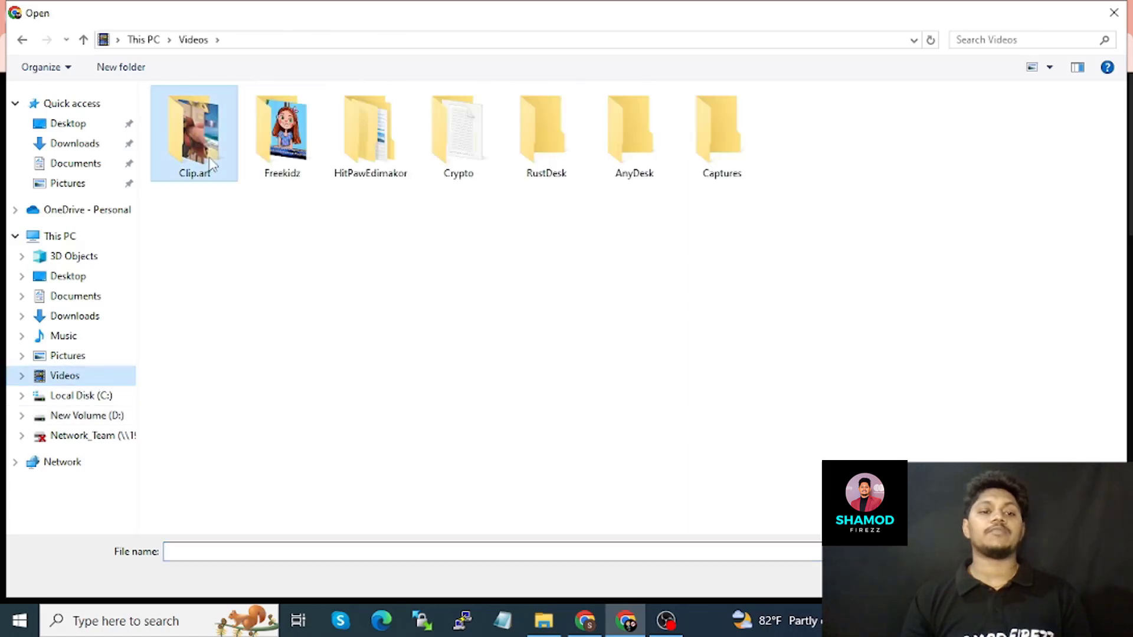
double_click(209, 157)
double_click(190, 152)
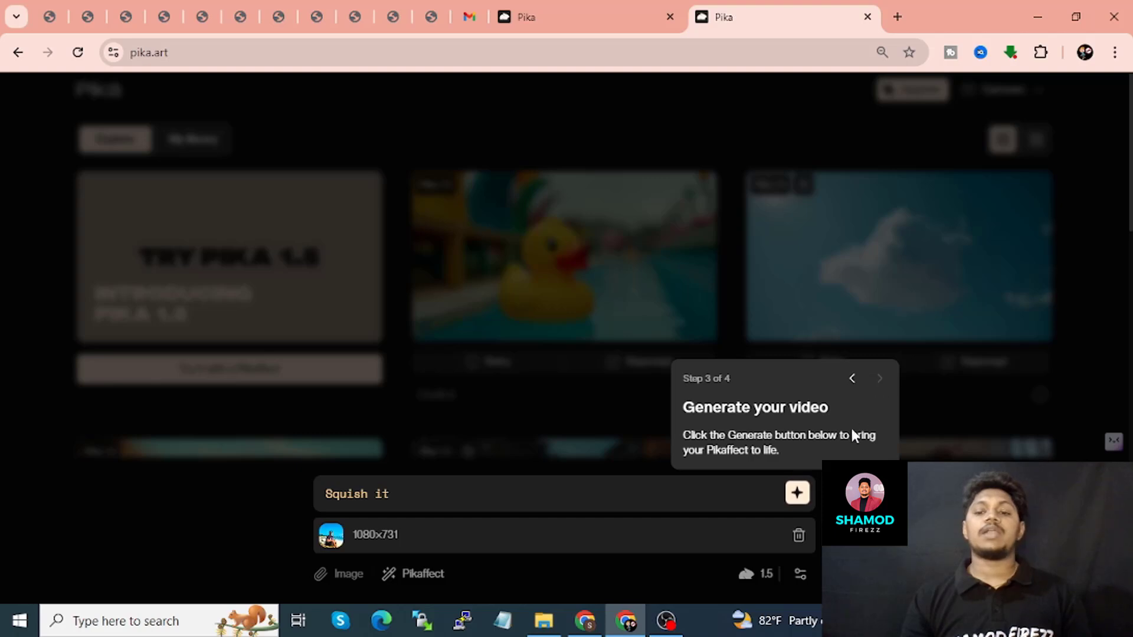
click(796, 492)
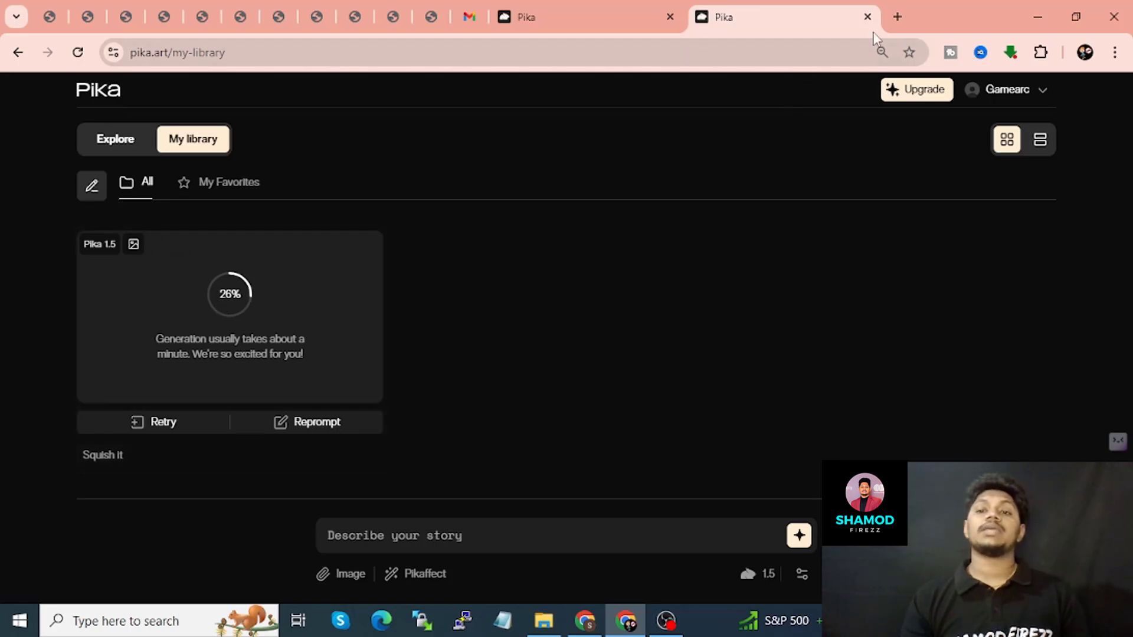
Open media.io in a new browser tab and select its web address.
click(897, 16)
text(media.io)
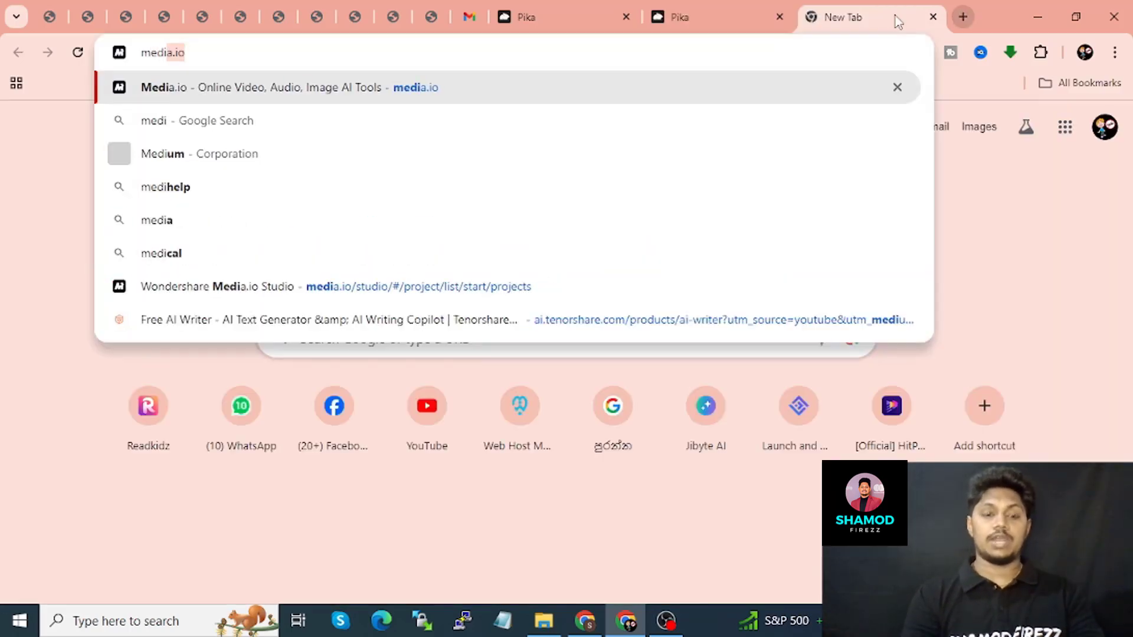
key(Return)
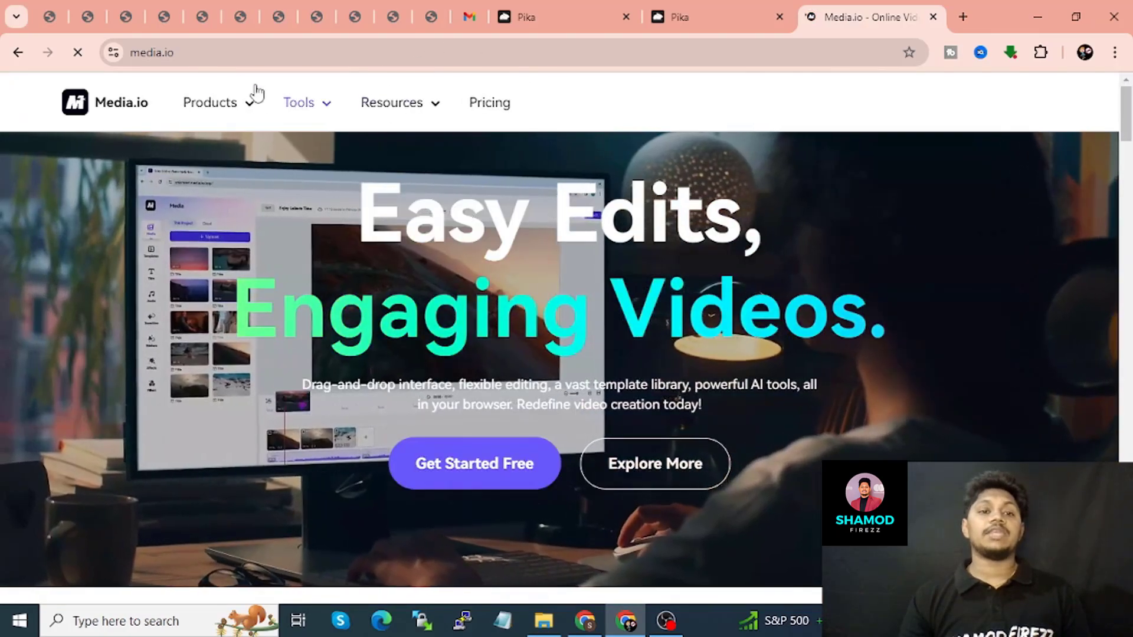
click(223, 50)
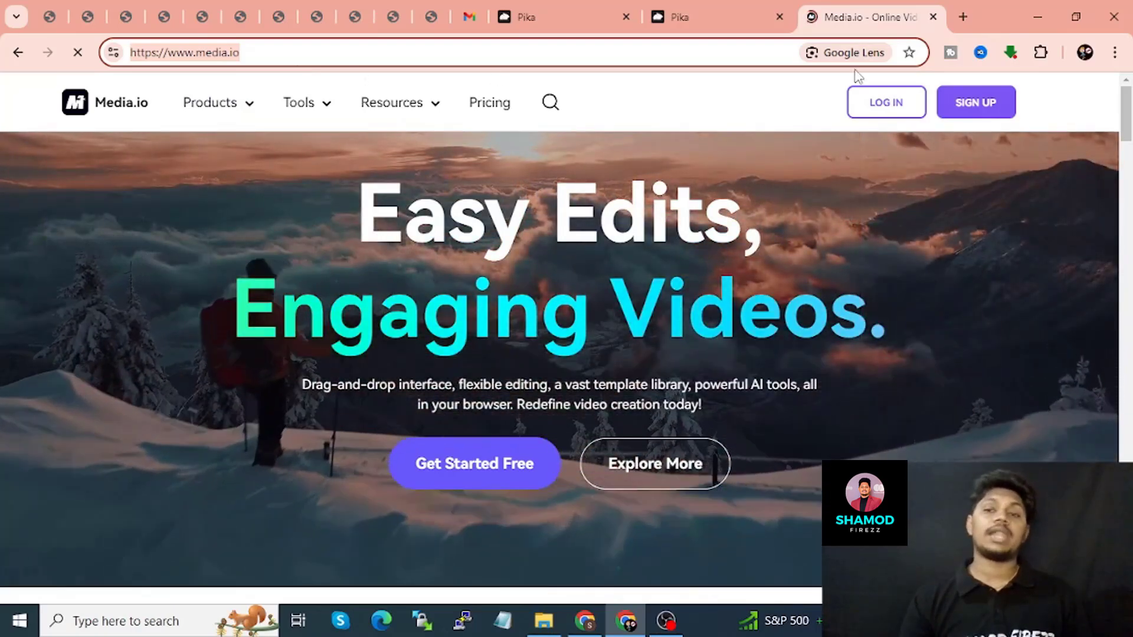
Search Google for "temp email" in a new tab and open the Temp Mail website.
key(ctrl+t)
text(tem)
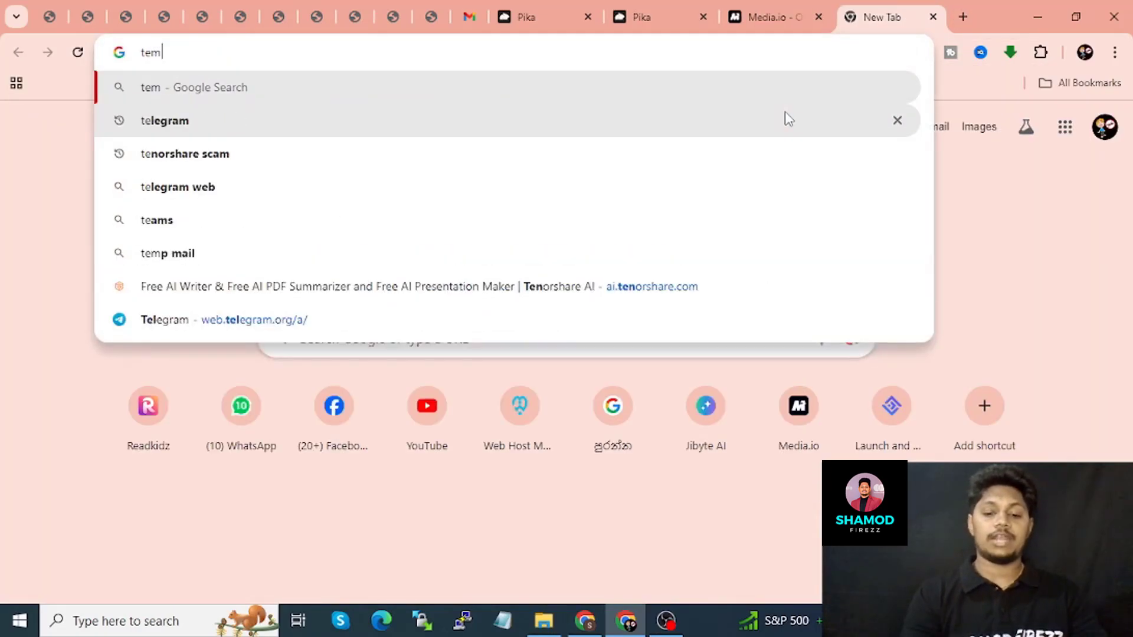
text(p email)
key(Return)
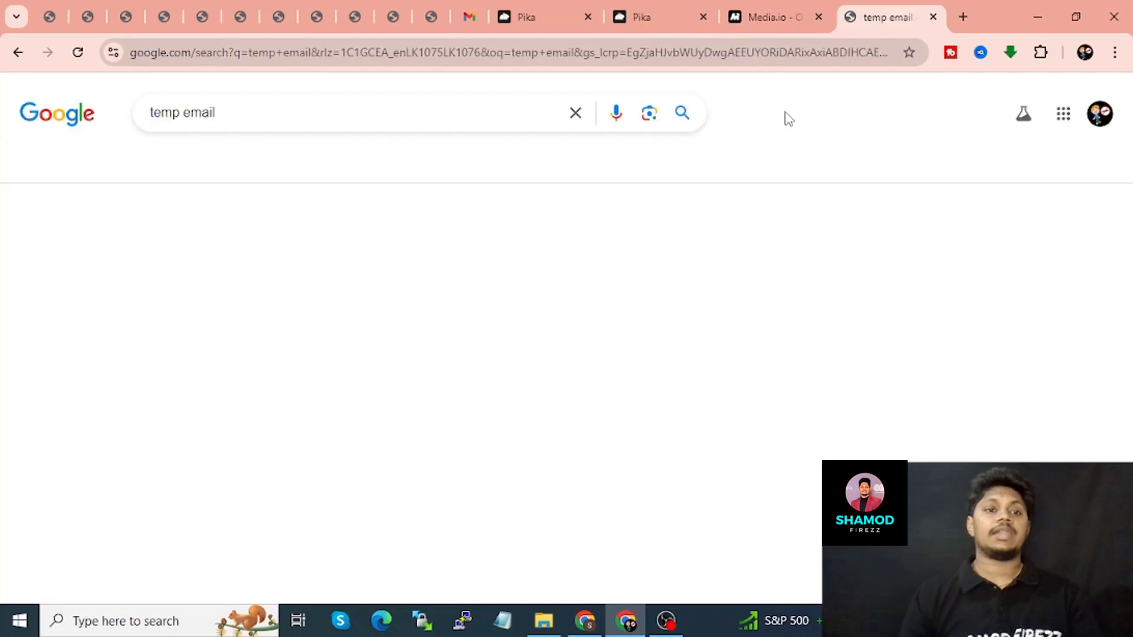
click(226, 260)
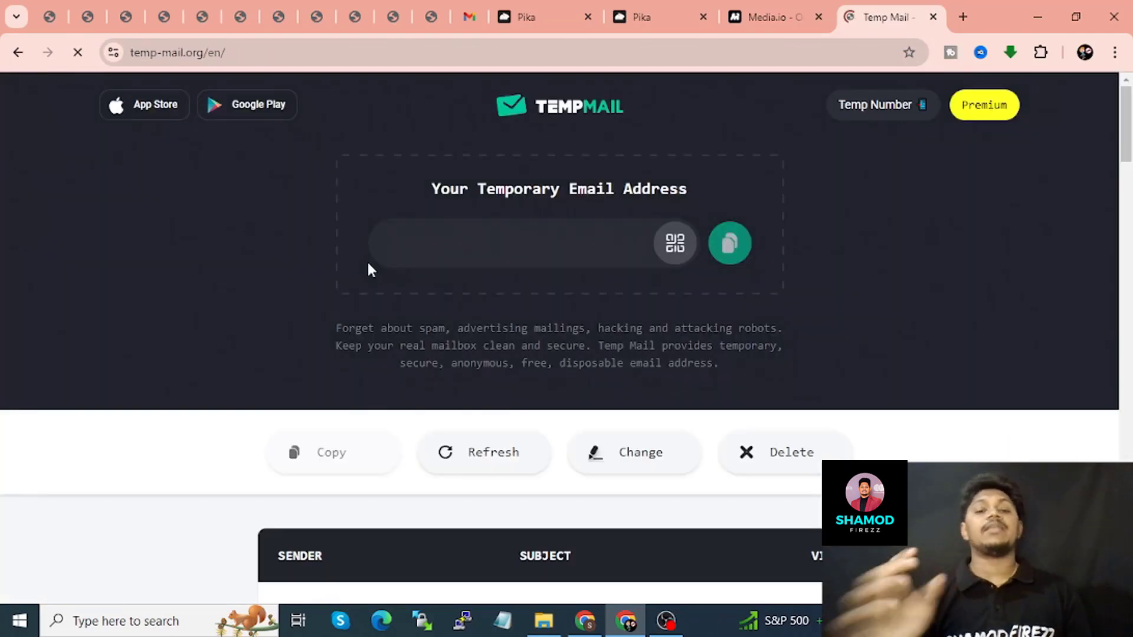
Dismiss the Google sign-in prompt on Media.io and copy the temporary email address from Temp Mail.
click(767, 17)
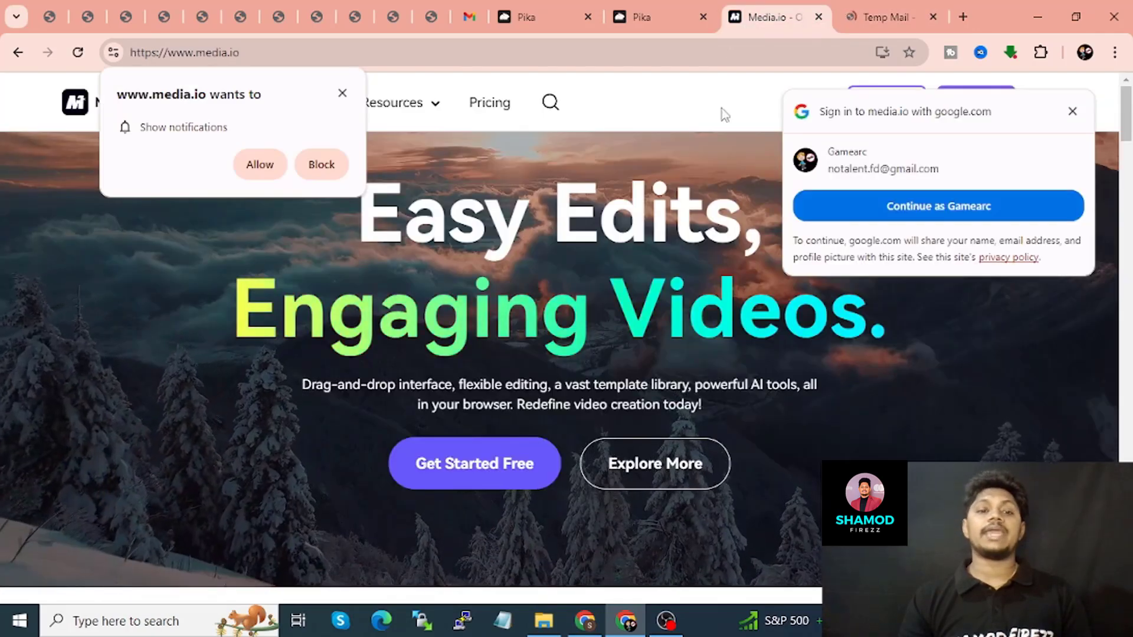
click(1072, 111)
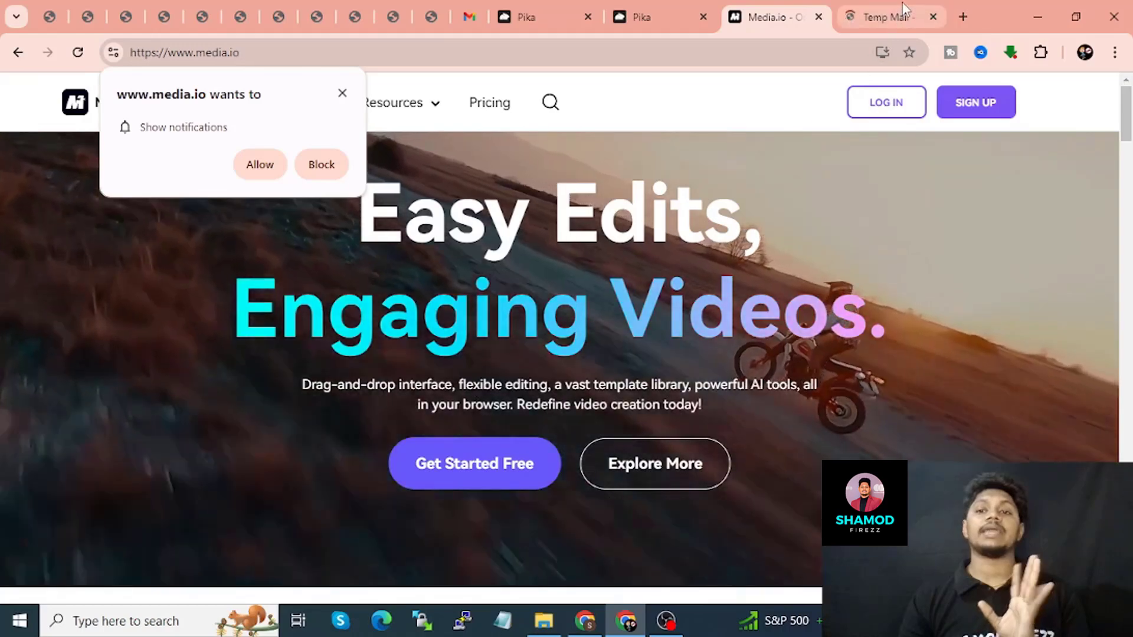
click(902, 8)
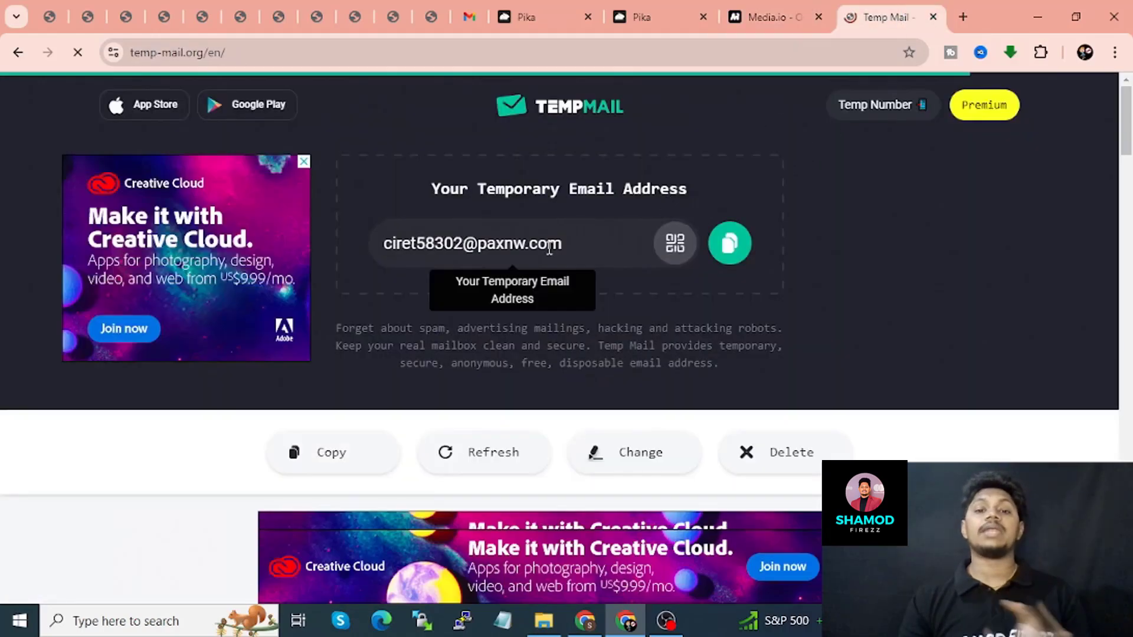
click(729, 242)
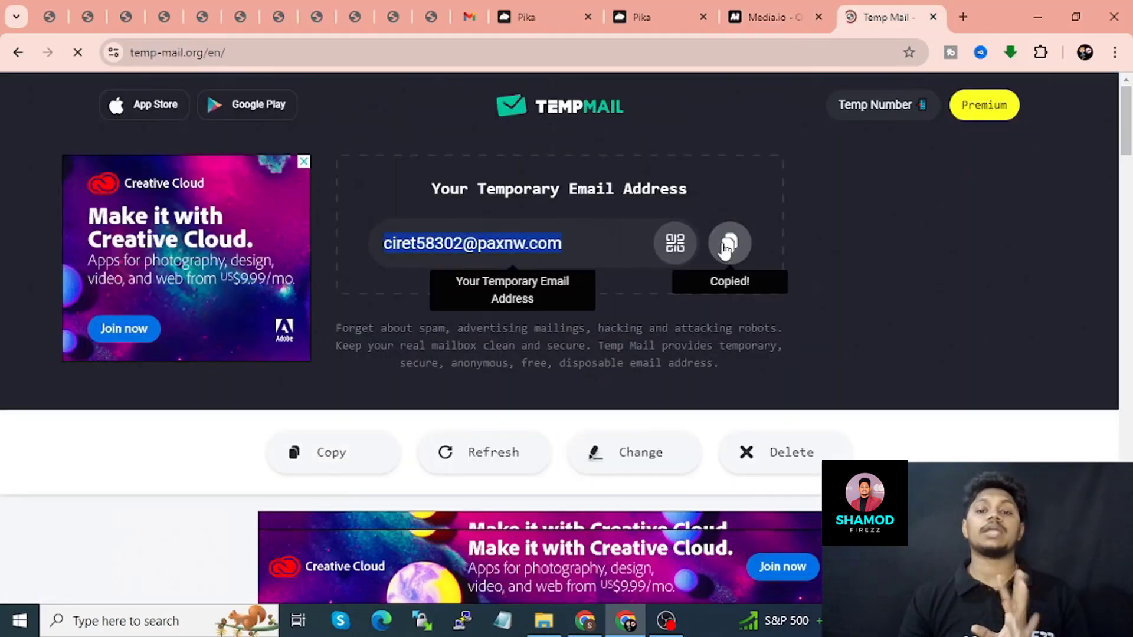
Check the Squish it generation in Pika and play the existing Squish it and Crush it videos from the Clip.art folder.
click(784, 8)
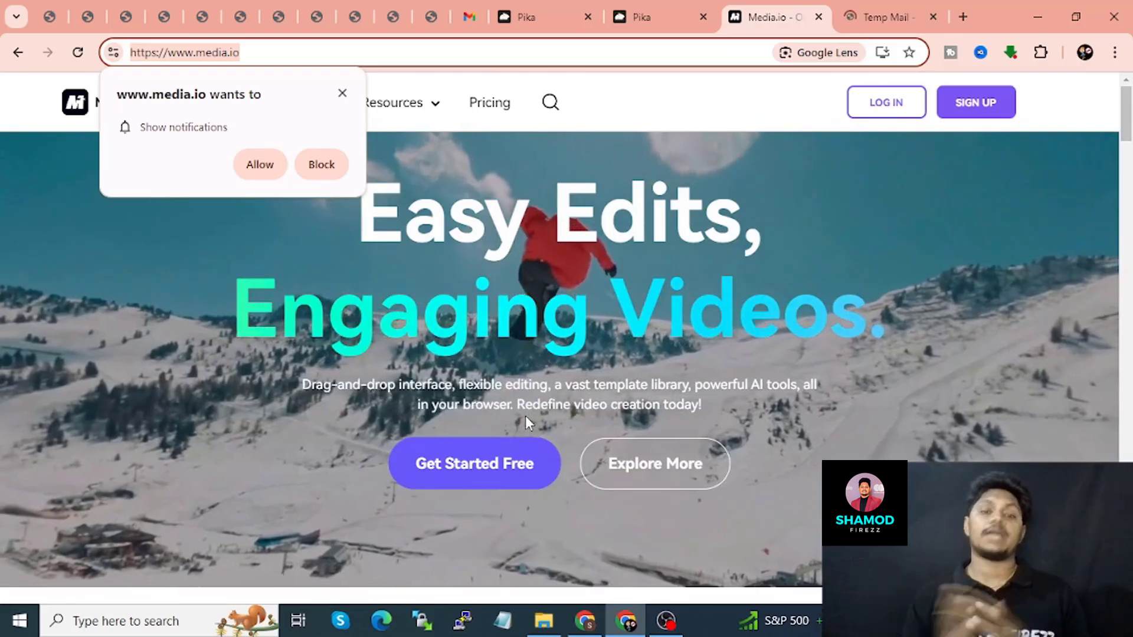
click(649, 16)
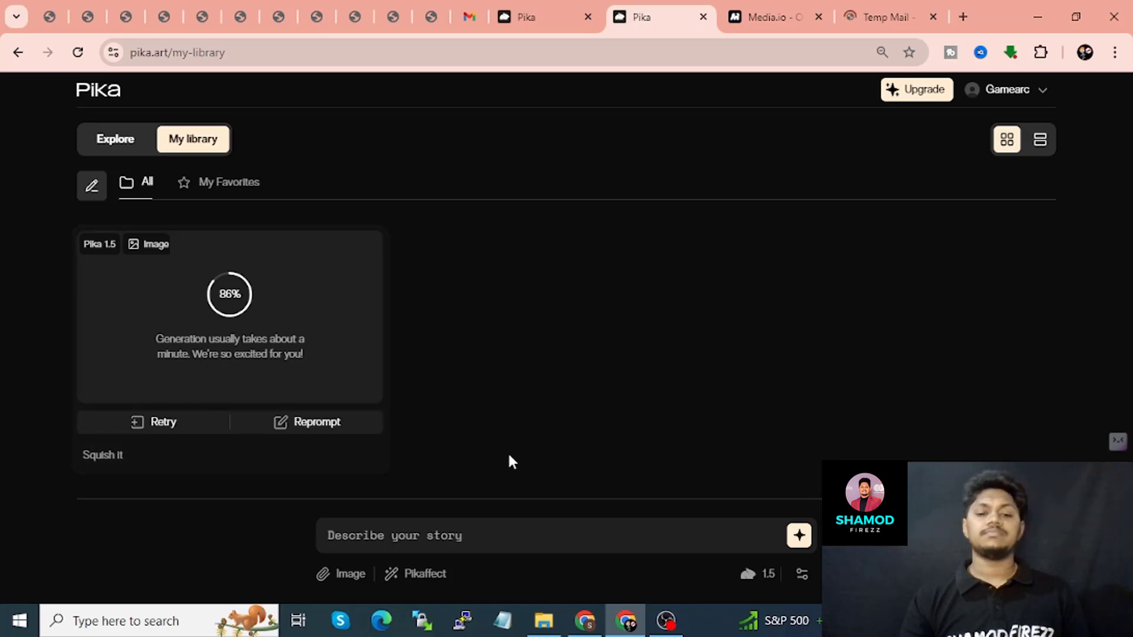
click(543, 623)
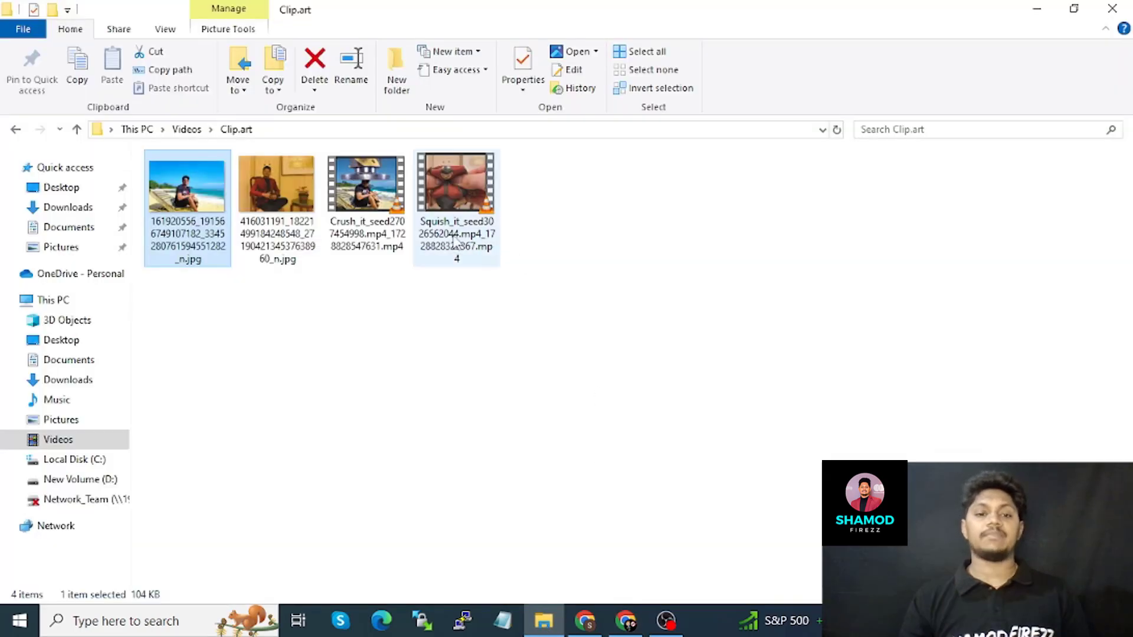
double_click(461, 190)
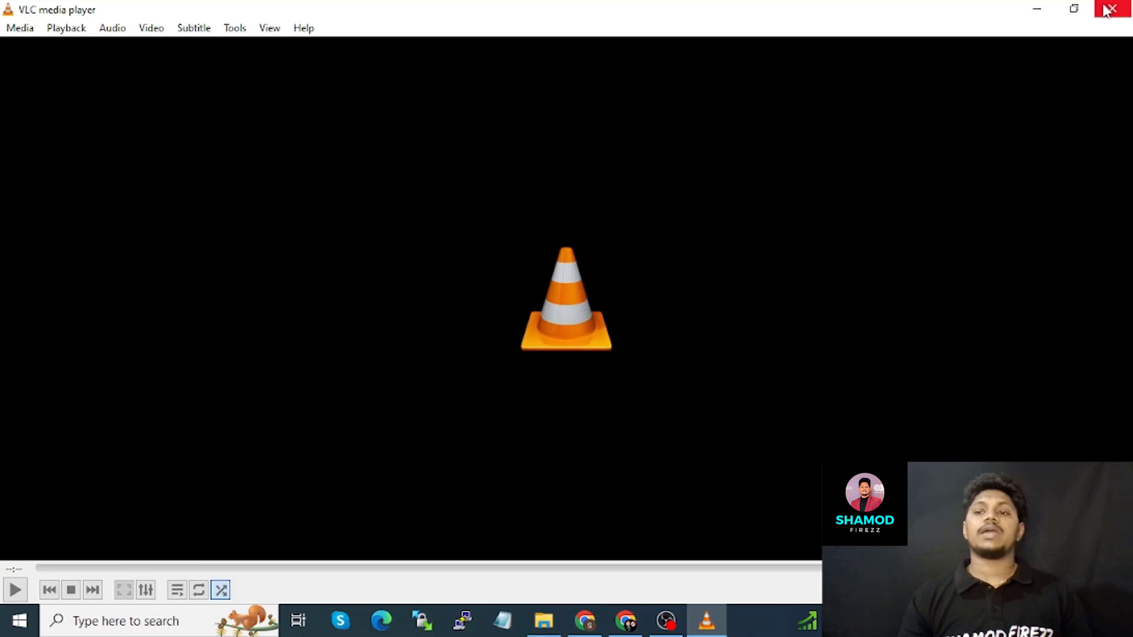
click(1112, 9)
double_click(359, 203)
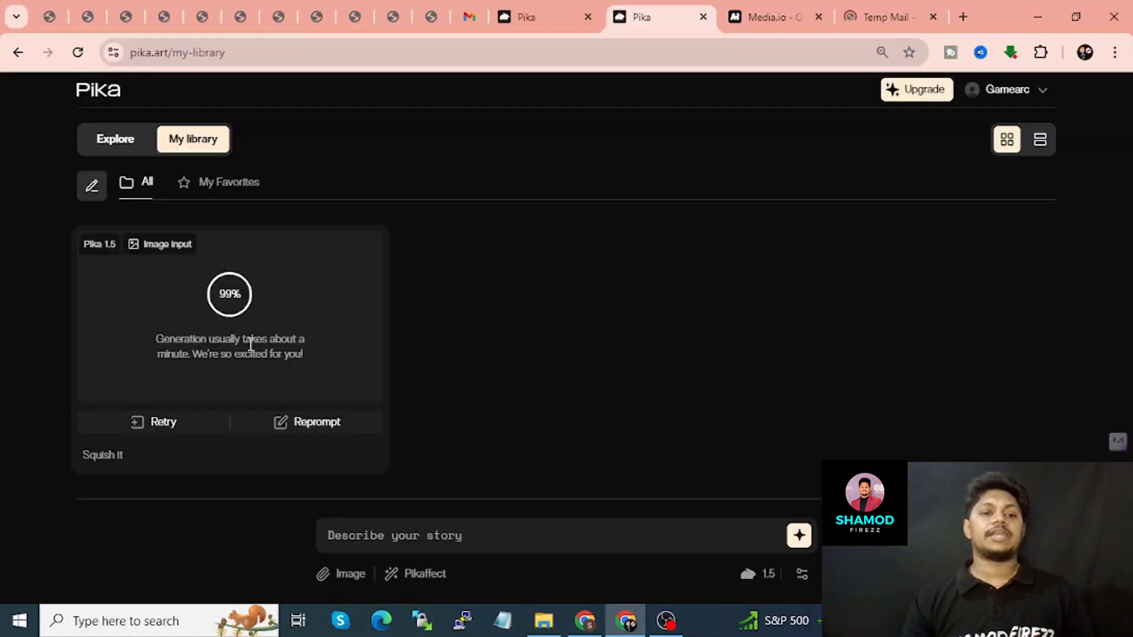
Open the Media.io sign-up form and fill in the email address field with the temporary address copied from Temp Mail.
click(802, 14)
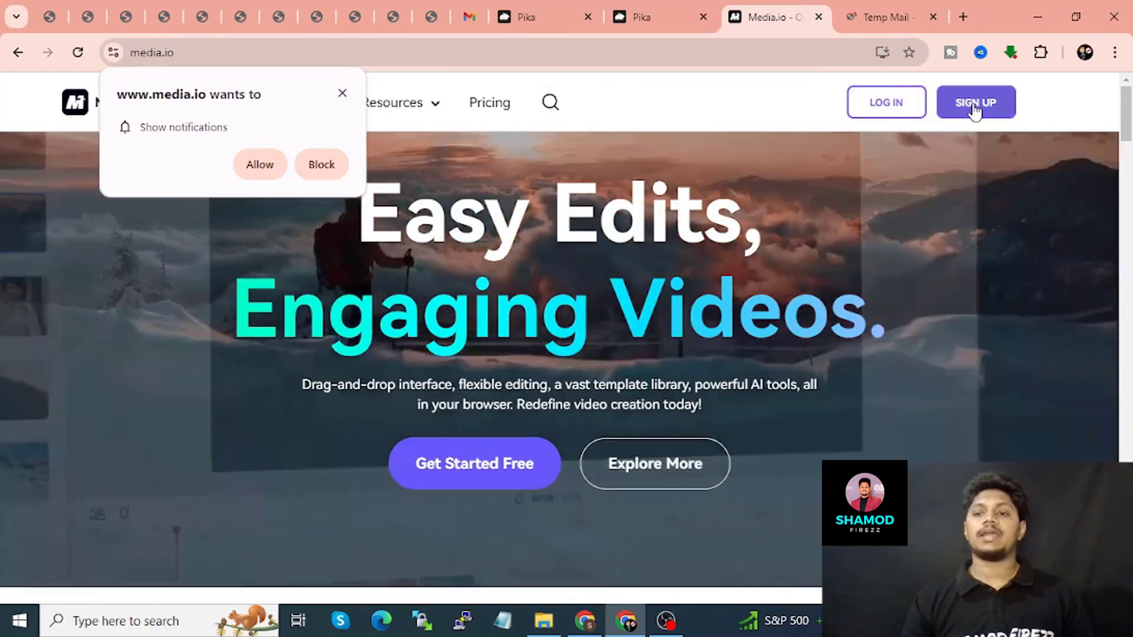
click(973, 103)
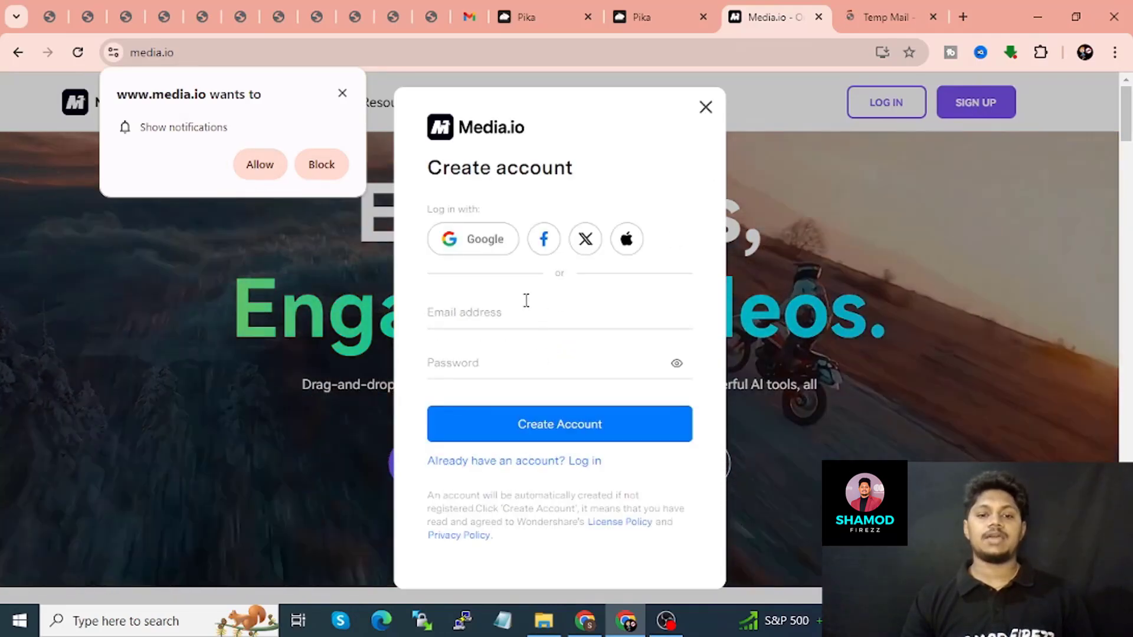
click(882, 16)
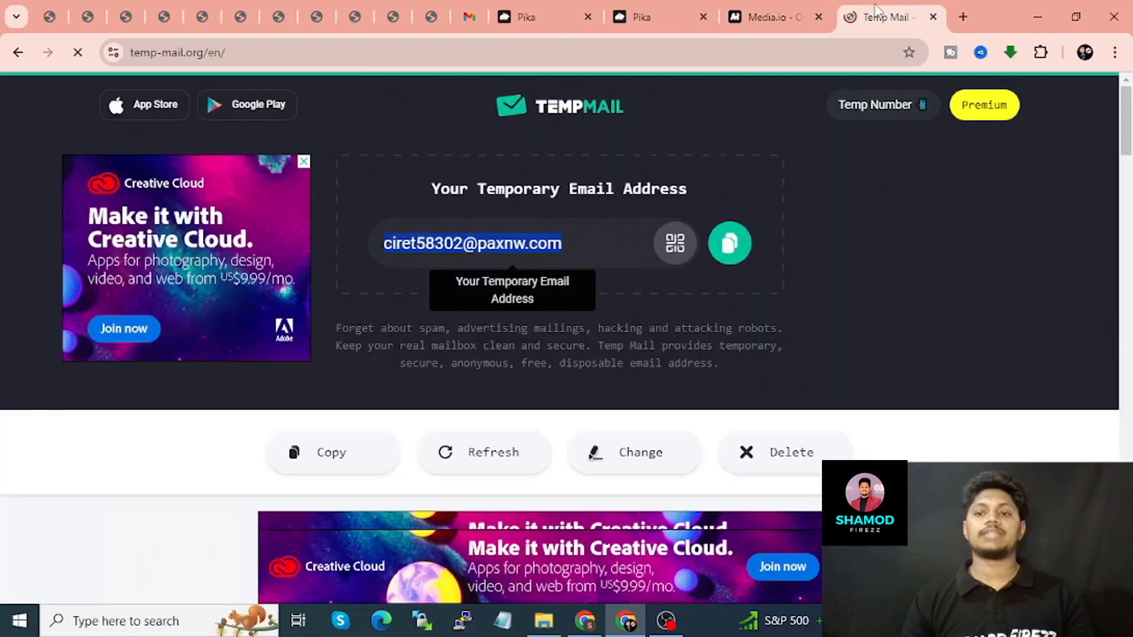
click(730, 243)
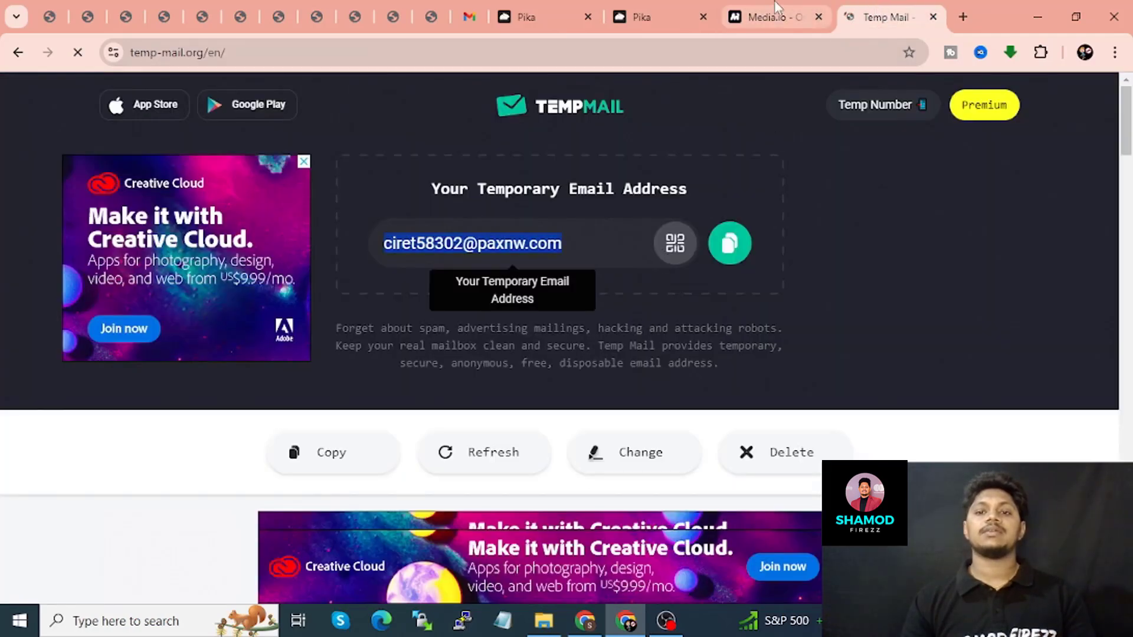
click(770, 17)
key(ctrl+v)
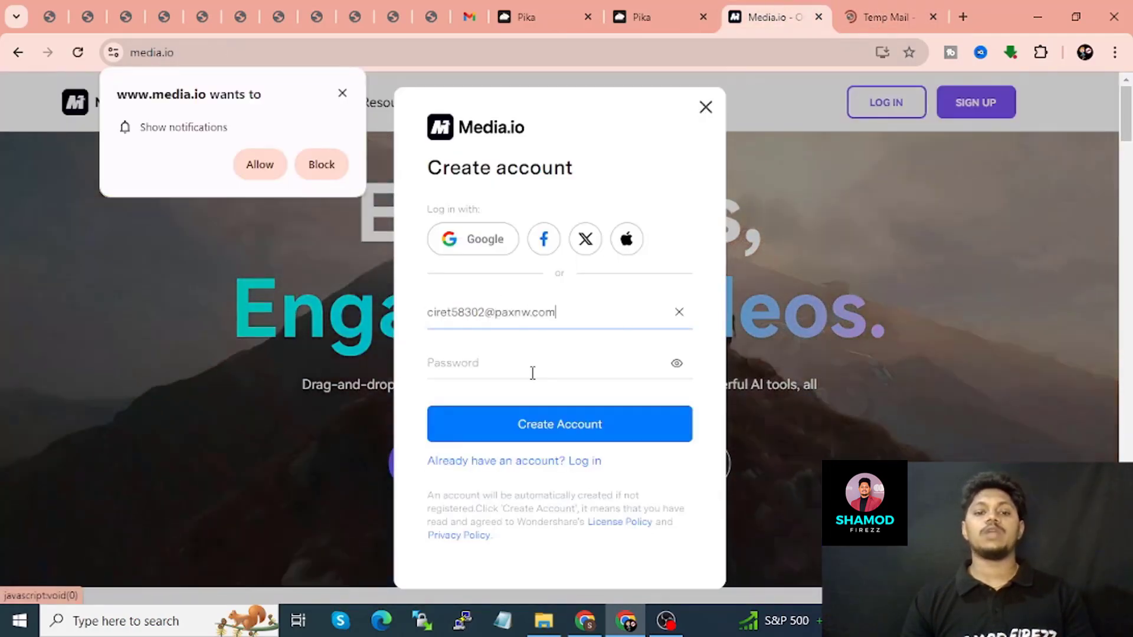
Enter the account password, create the Media.io account, and decline the password-saving and site notification prompts.
click(527, 365)
text(*******)
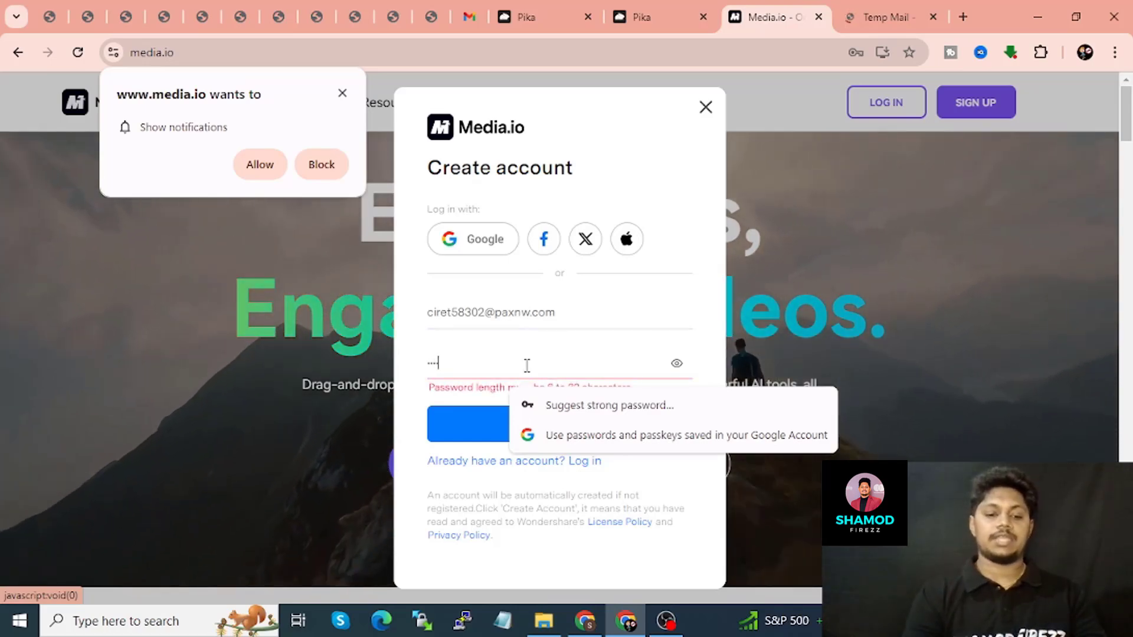
text(*****)
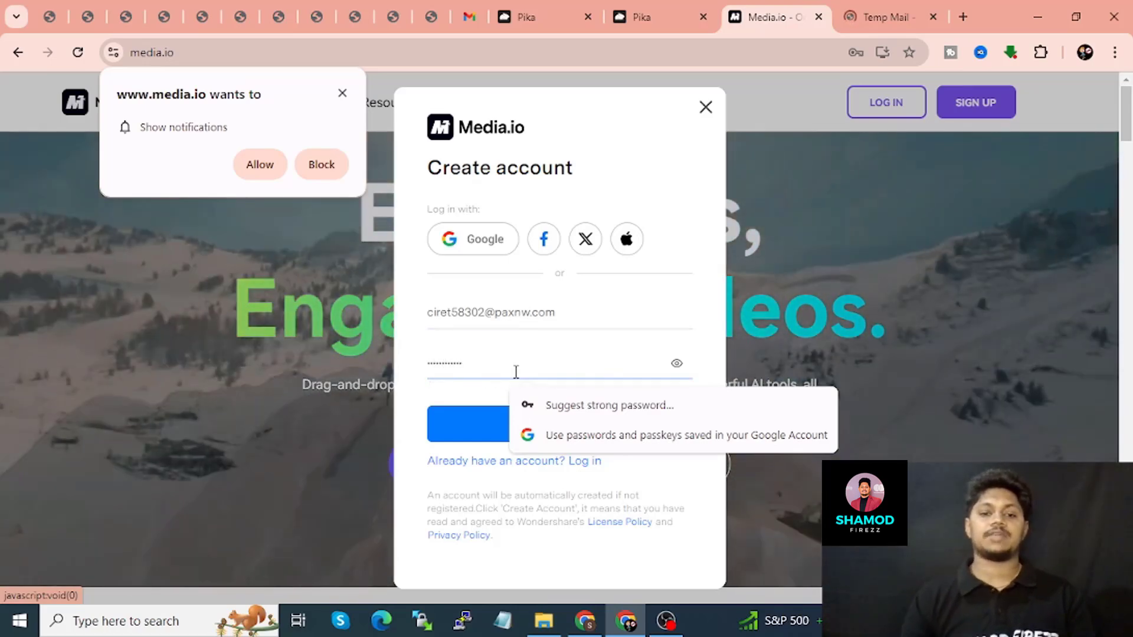
click(474, 436)
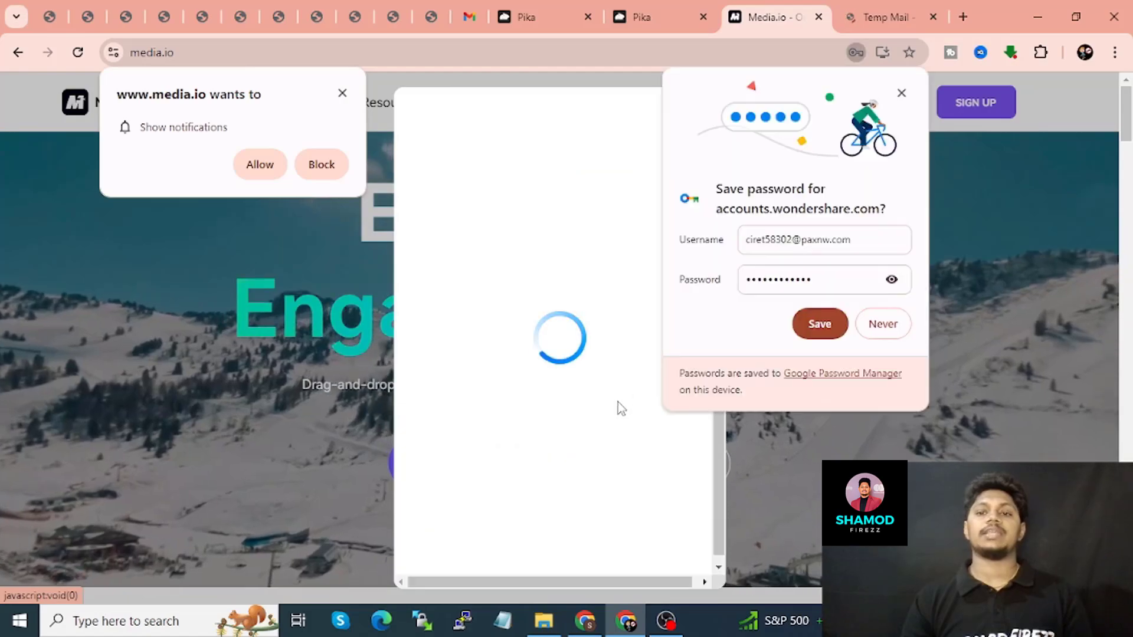
click(880, 324)
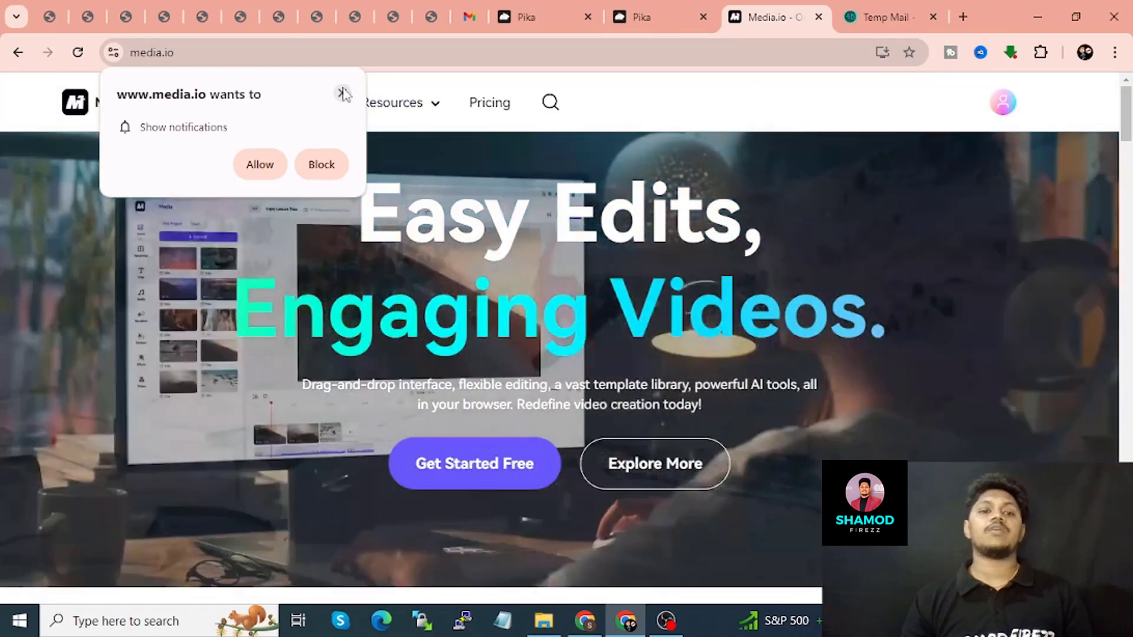
click(342, 93)
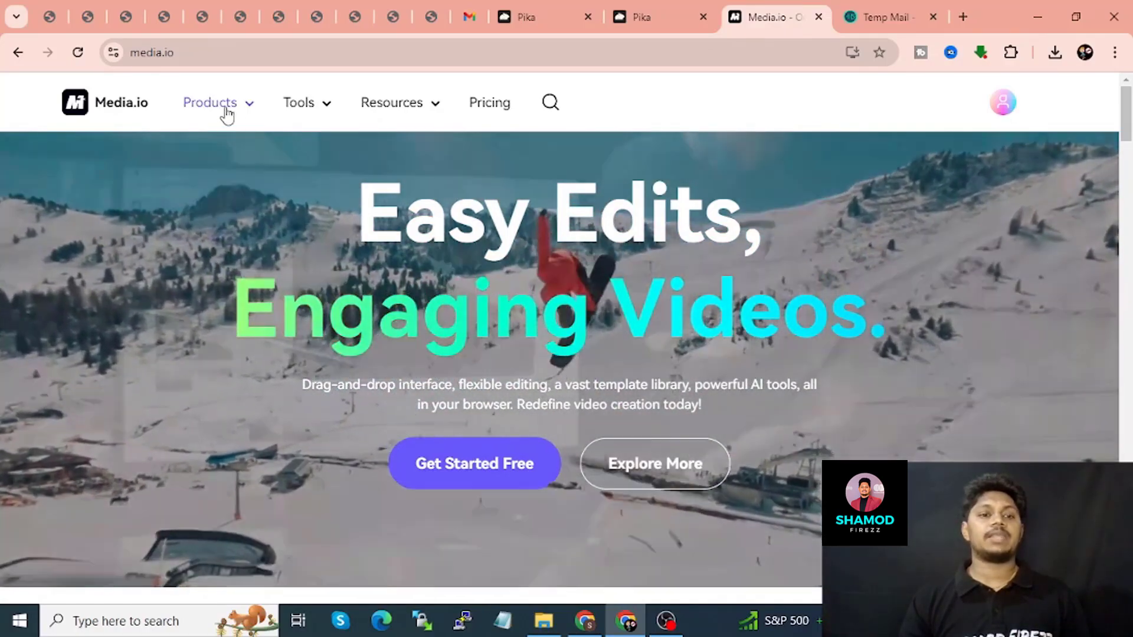
Open the Watermark Remover from Media.io's products.
mouse_move(222, 112)
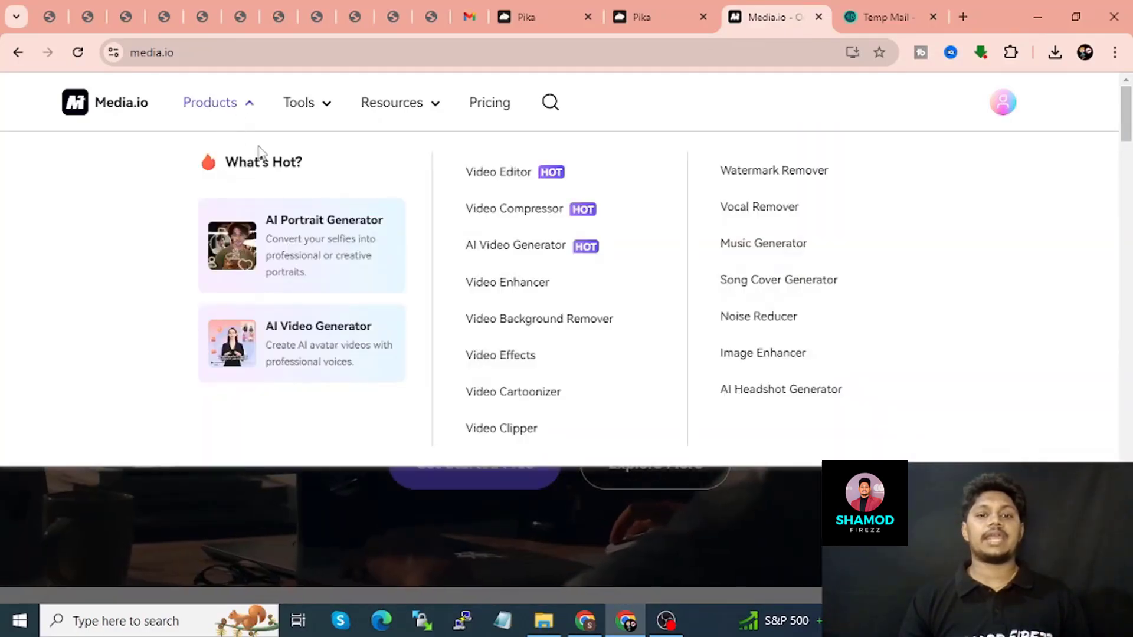
click(768, 177)
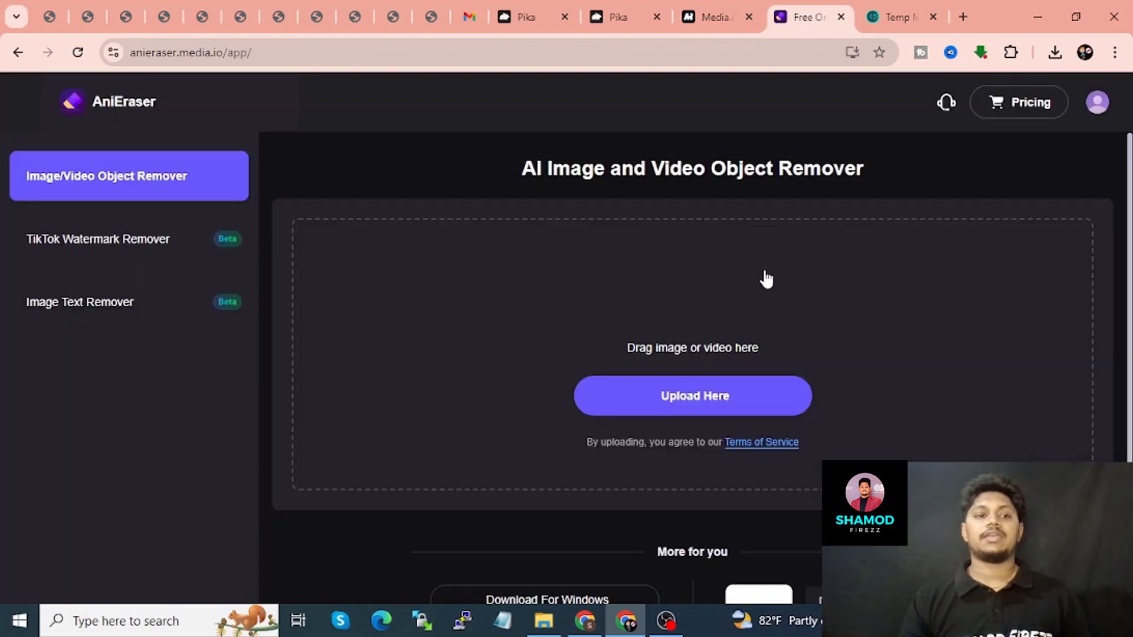
scroll(703, 218, down, 2)
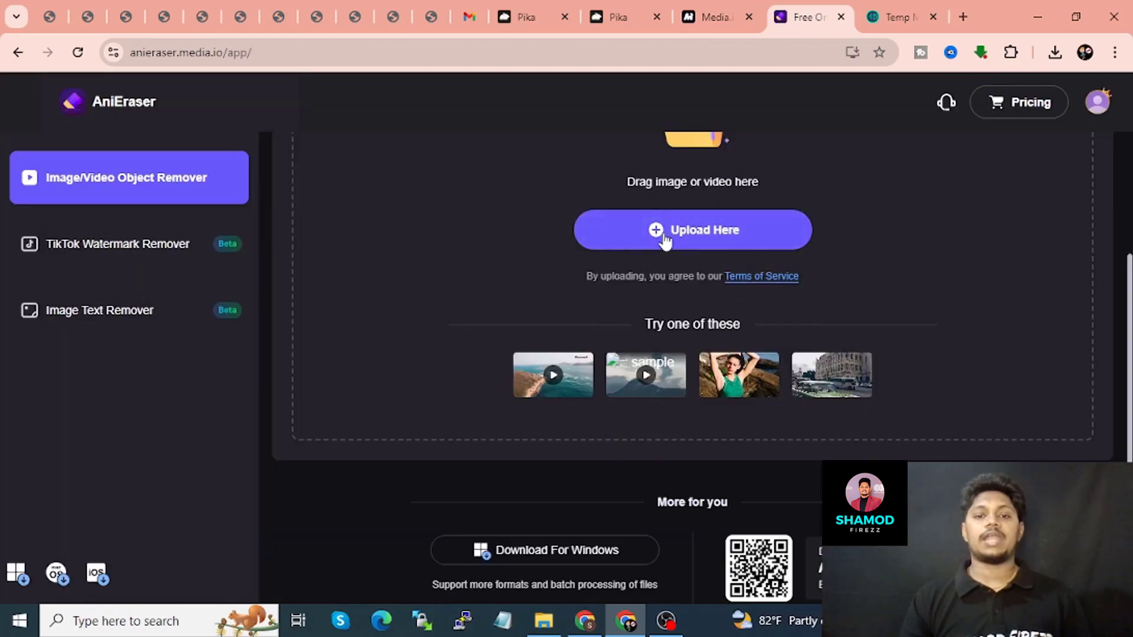
Check the finished Squish it video in Pika and upload a video file to AniEraser's Image/Video Object Remover.
click(618, 16)
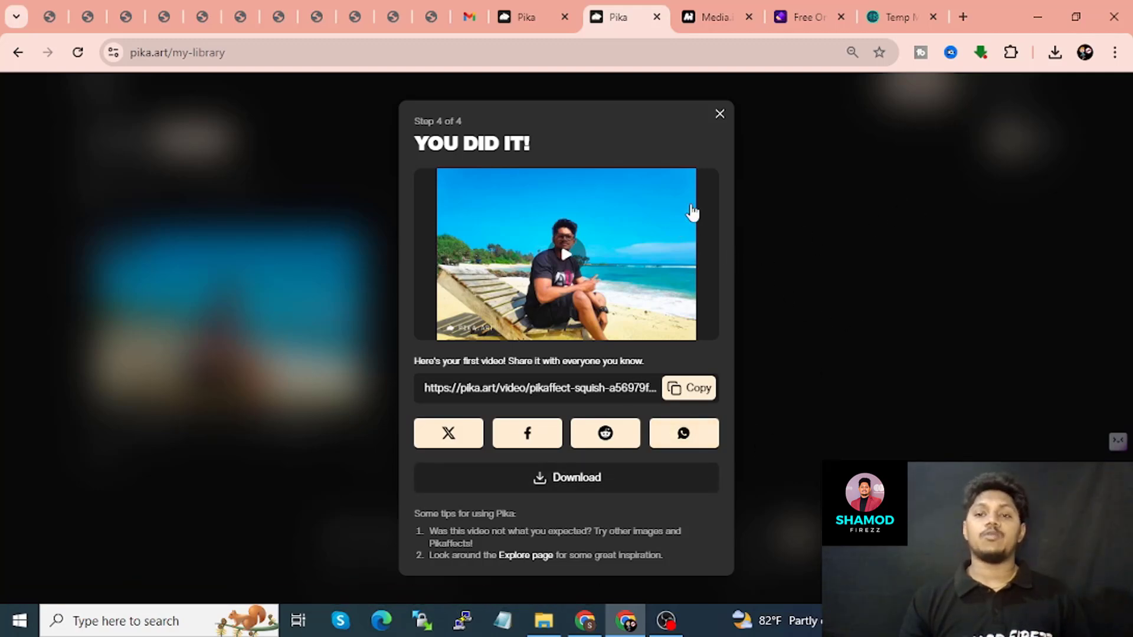
click(707, 8)
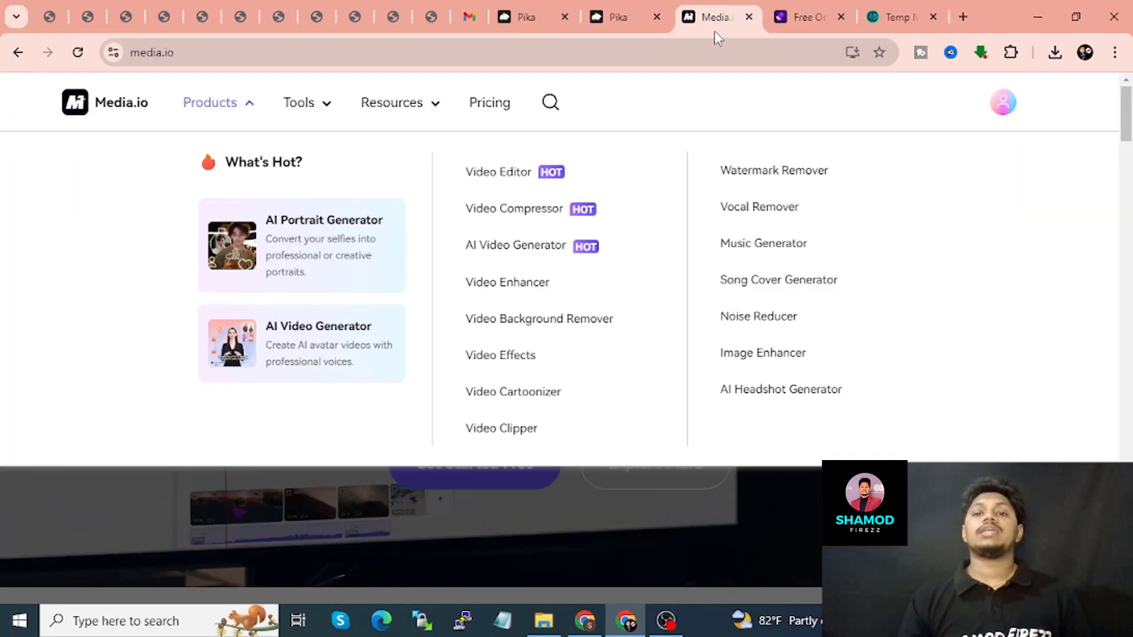
click(780, 16)
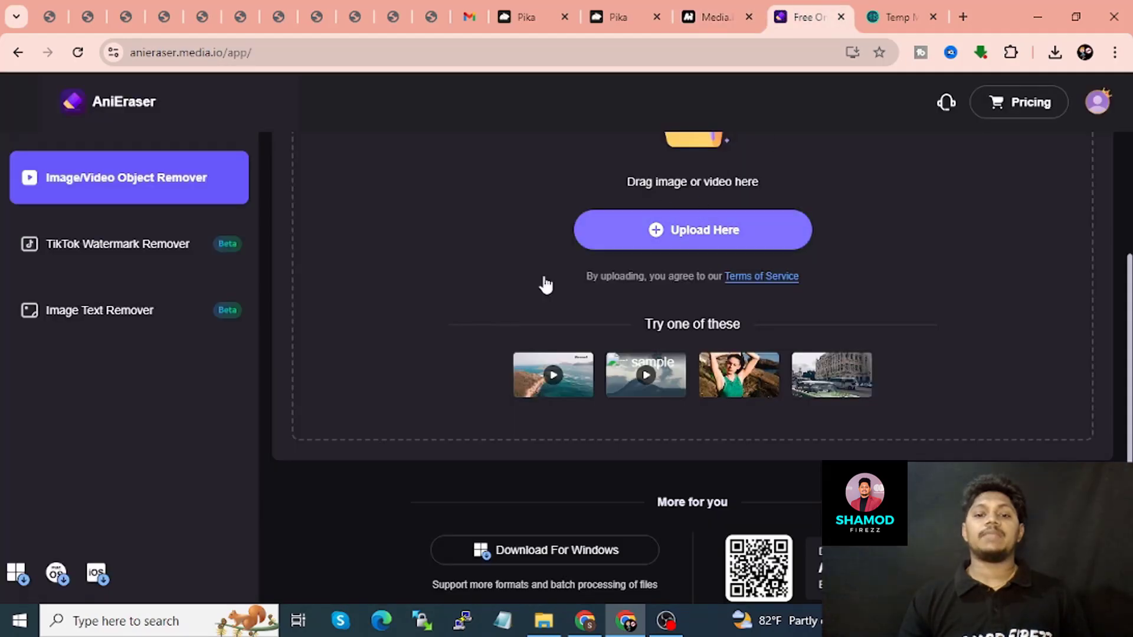
scroll(690, 258, up, 3)
scroll(728, 295, down, 1)
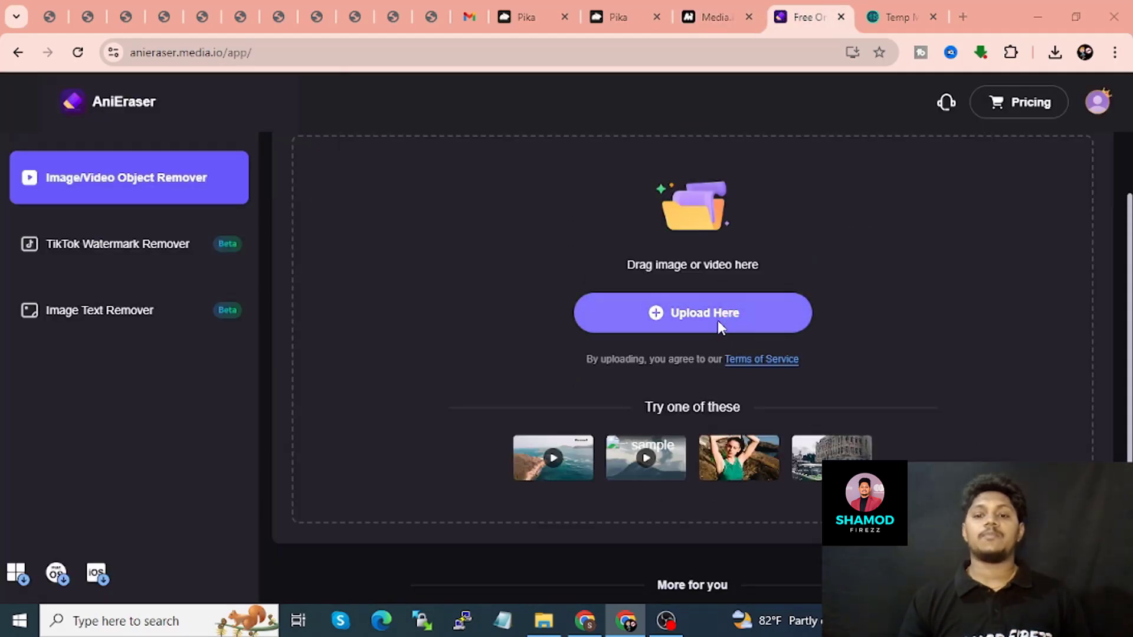
click(717, 320)
double_click(271, 255)
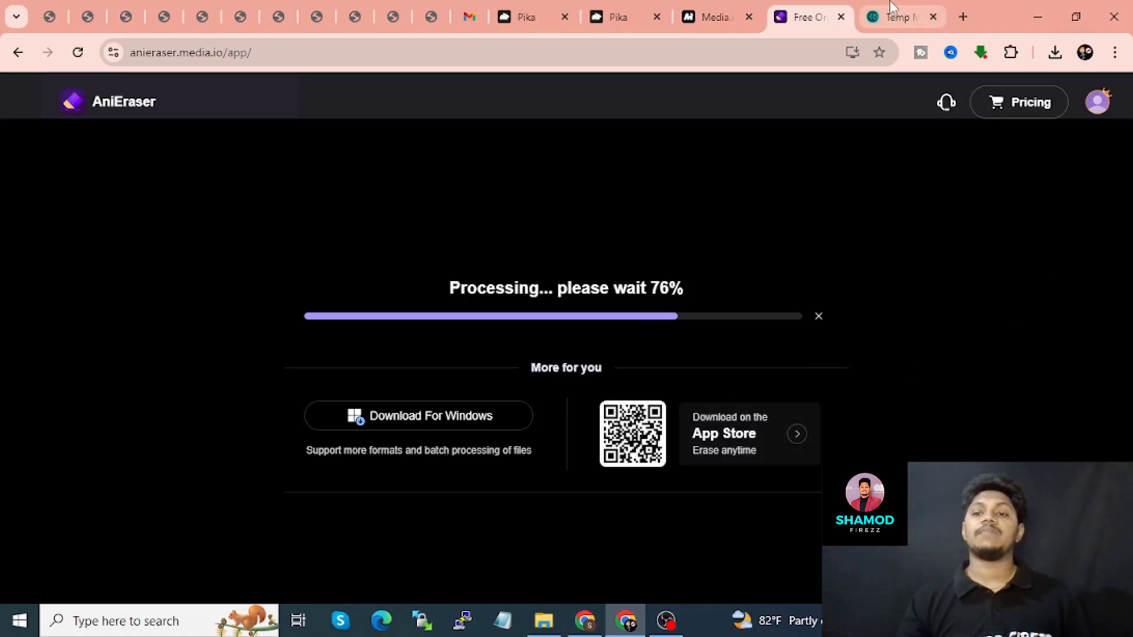
click(899, 17)
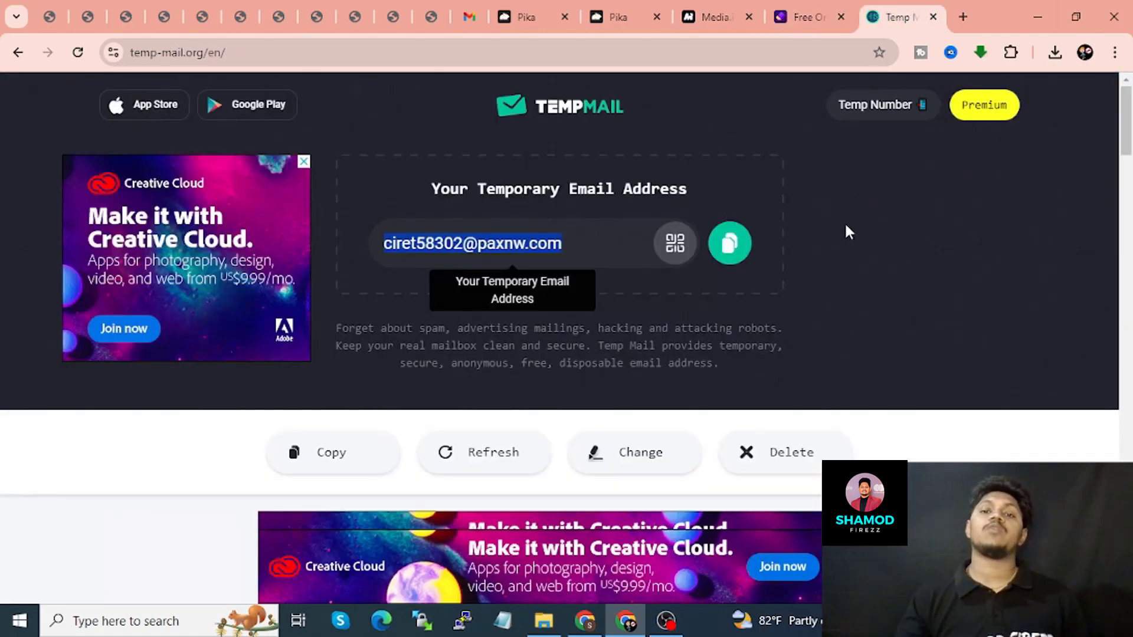
click(810, 9)
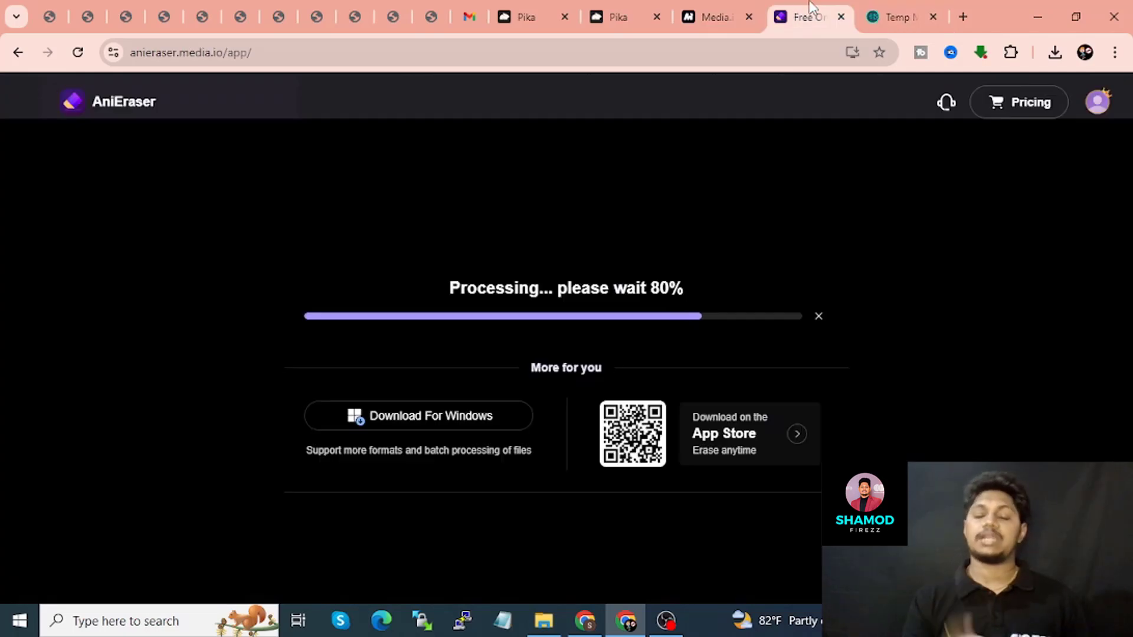
click(903, 11)
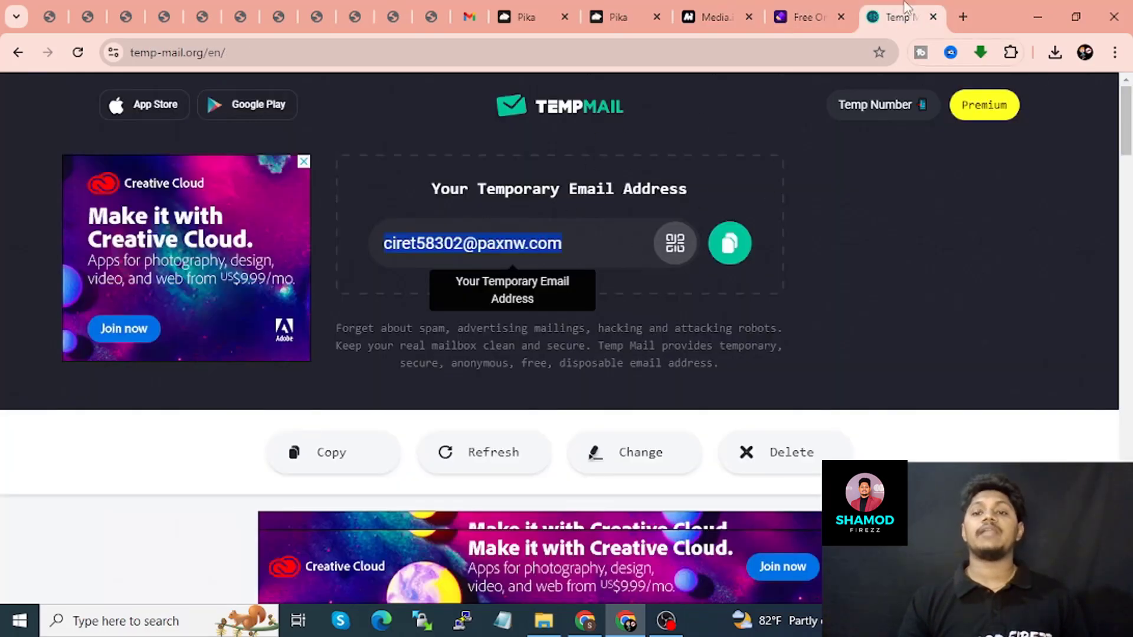
click(820, 9)
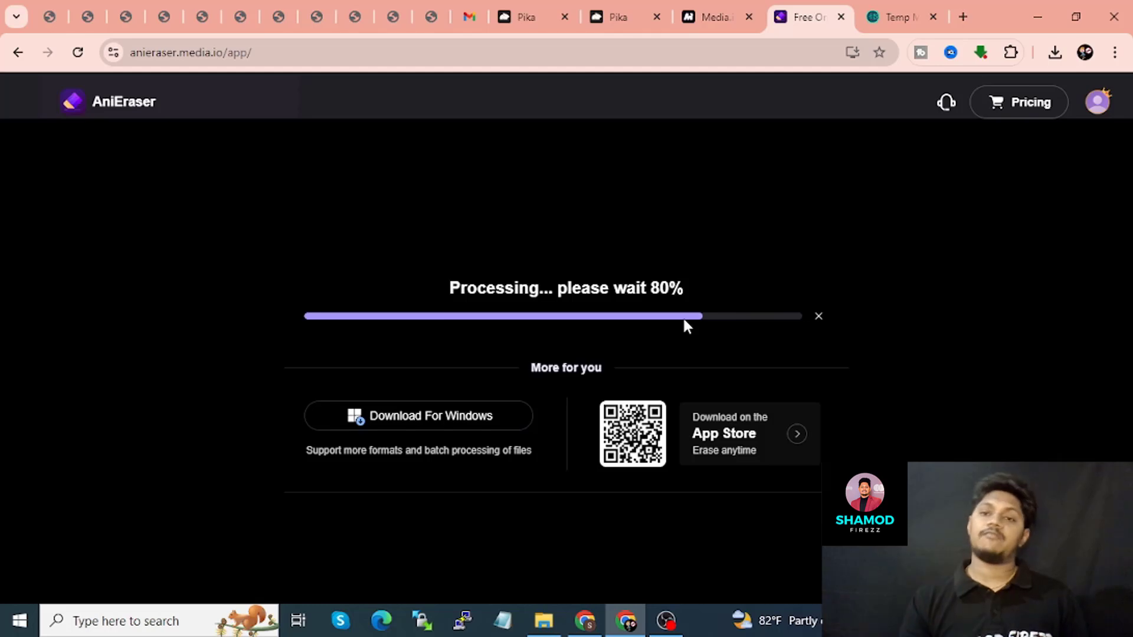
click(885, 24)
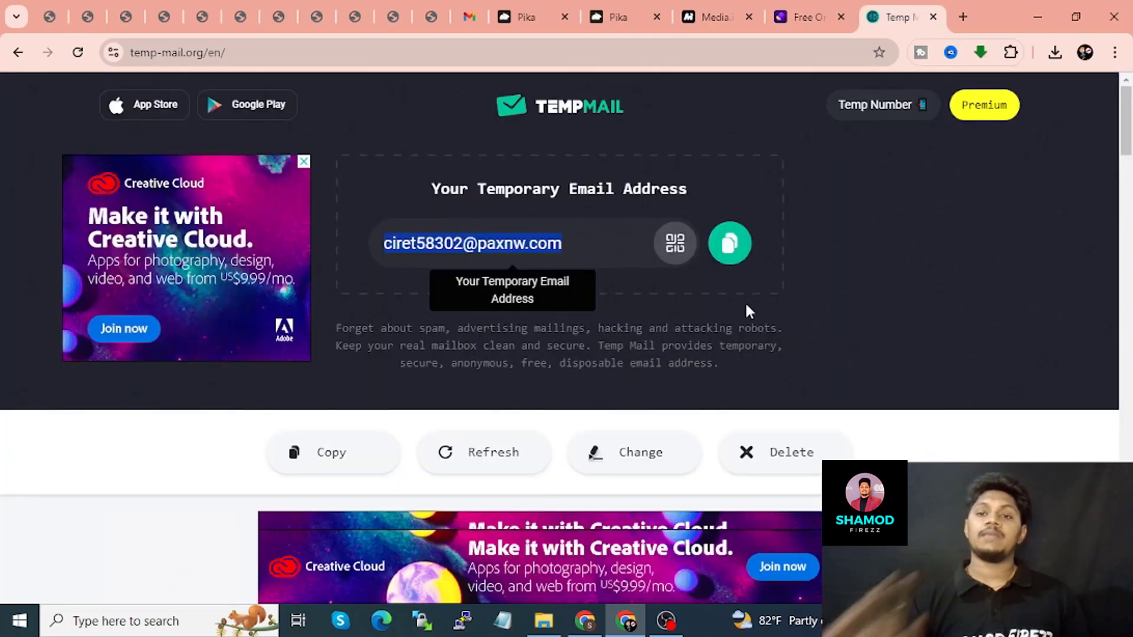
click(809, 8)
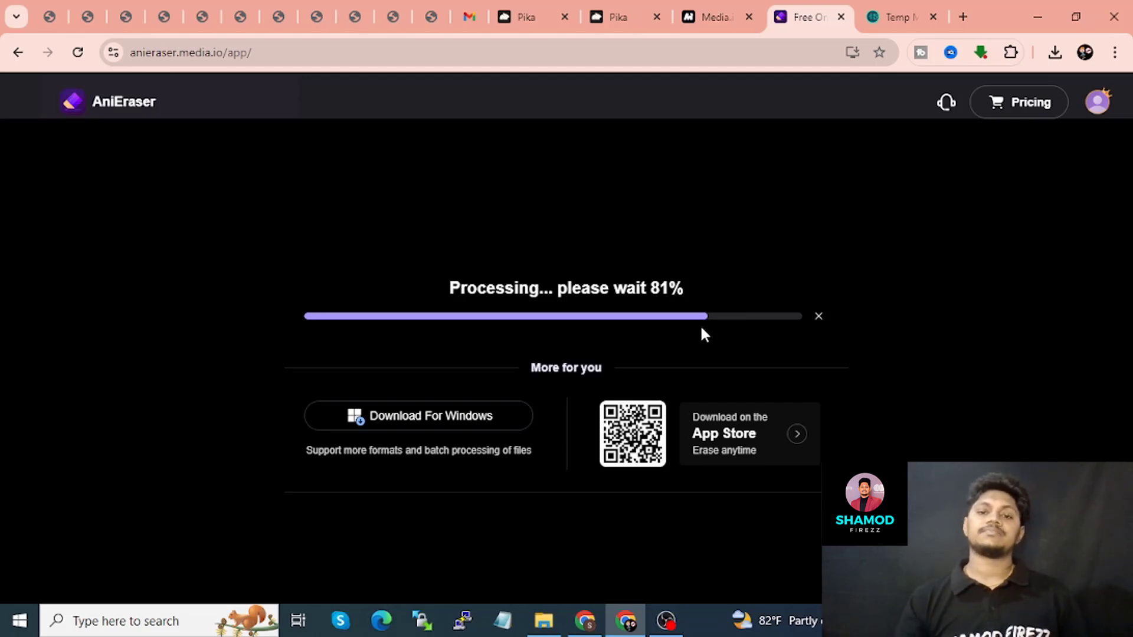
Open Media.io's full online tools page and look through the available video tools.
click(702, 12)
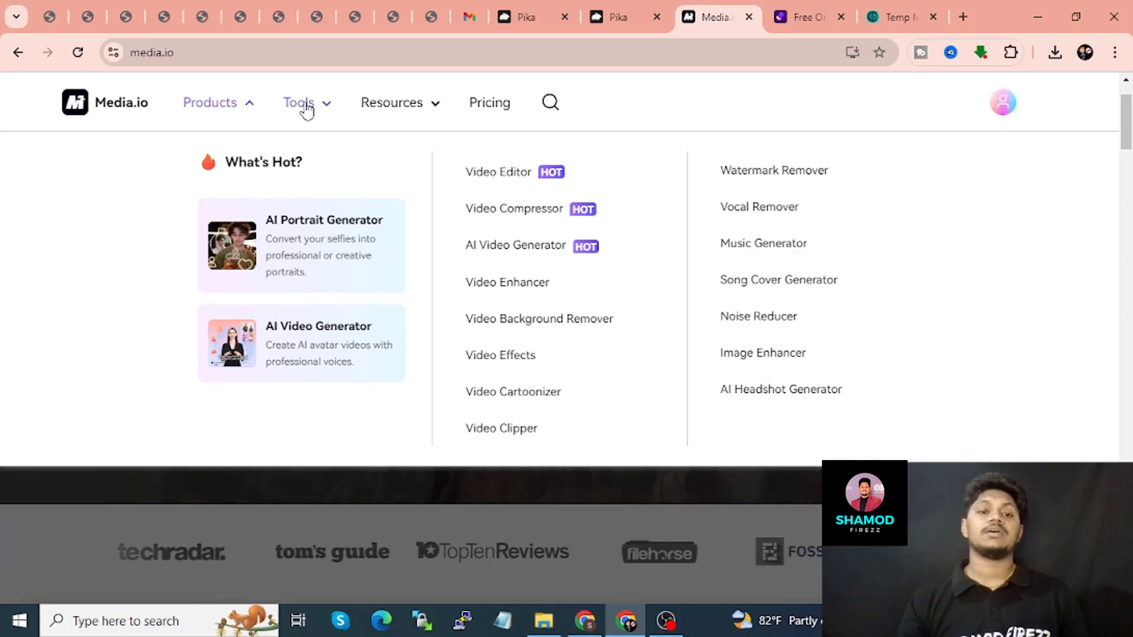
mouse_move(321, 119)
click(560, 593)
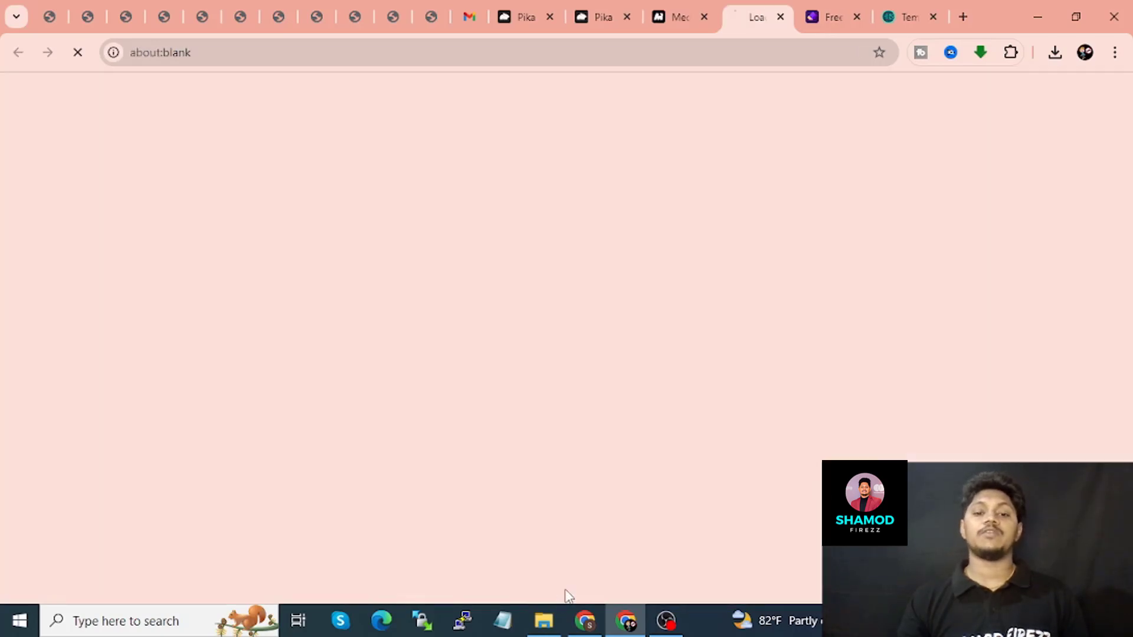
scroll(640, 331, down, 15)
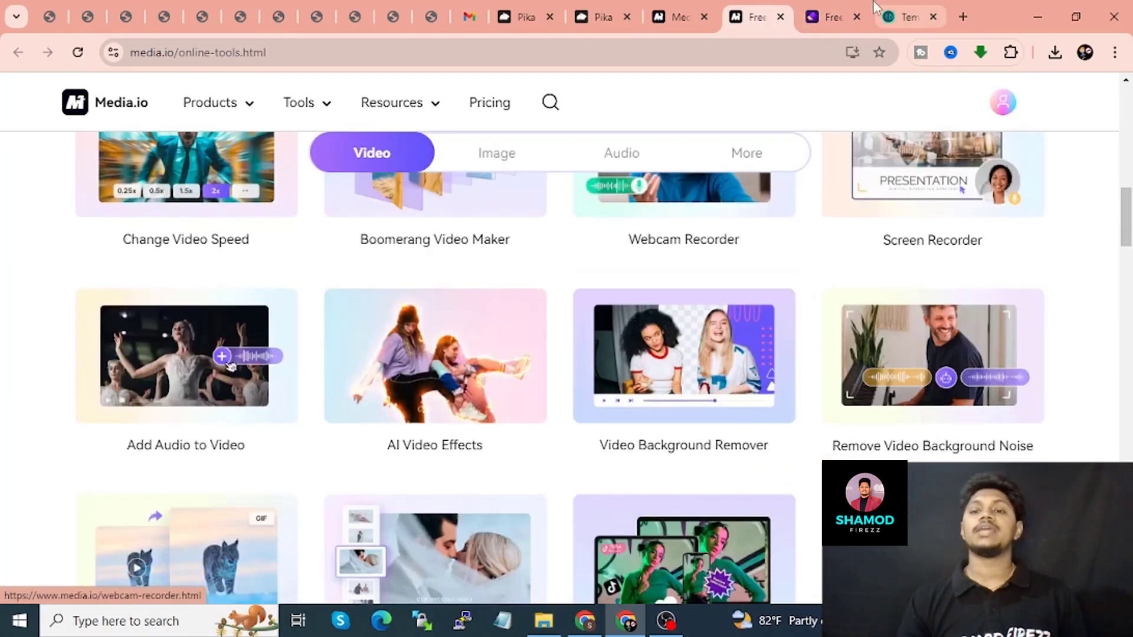
click(833, 14)
click(766, 14)
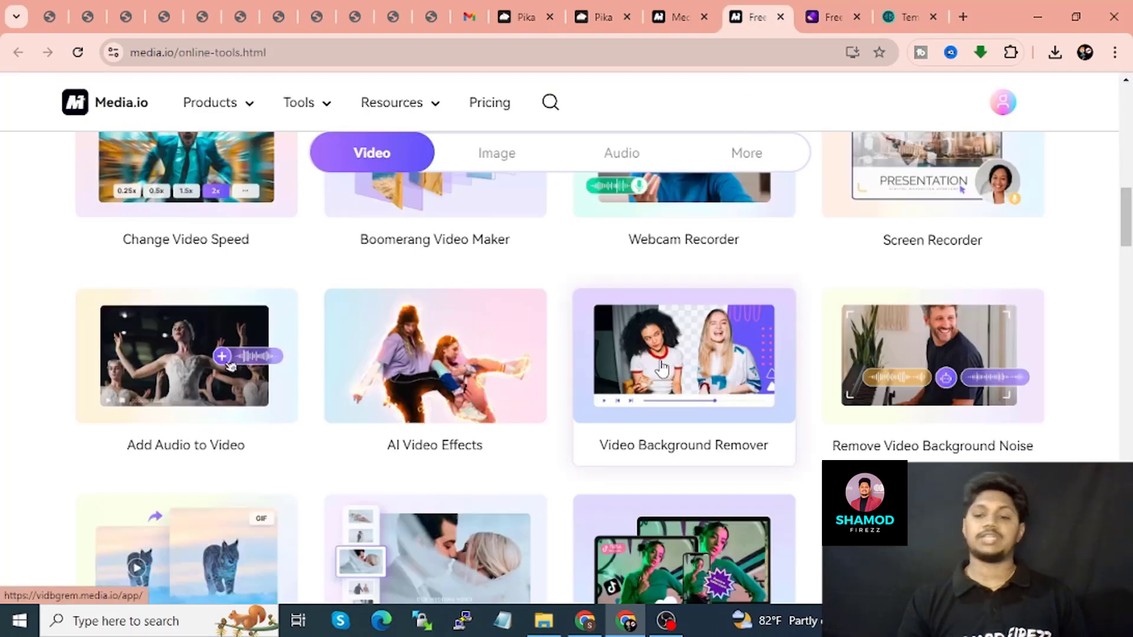
scroll(673, 367, down, 4)
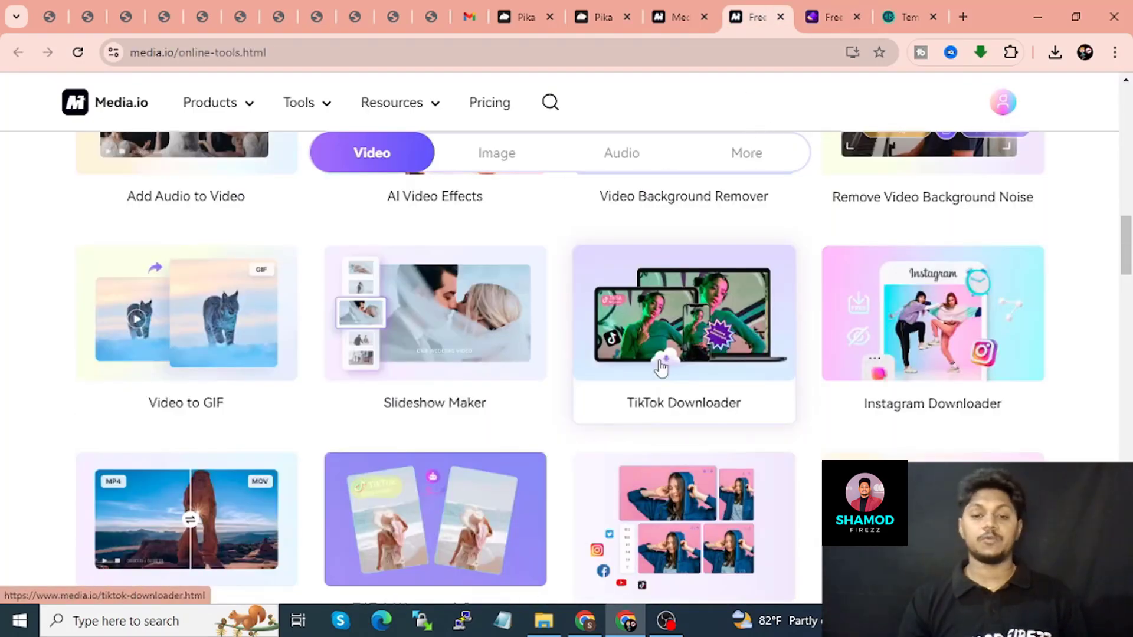
scroll(660, 367, down, 2)
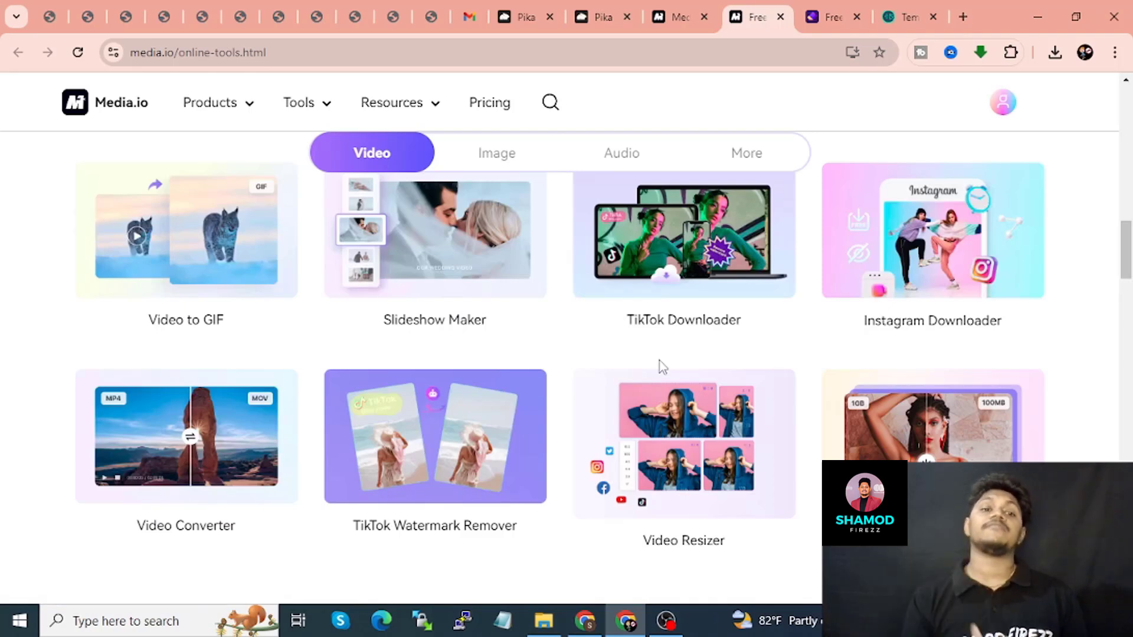
Look through the rest of Media.io's video tools and check the watermark removal progress in AniEraser.
scroll(659, 377, down, 4)
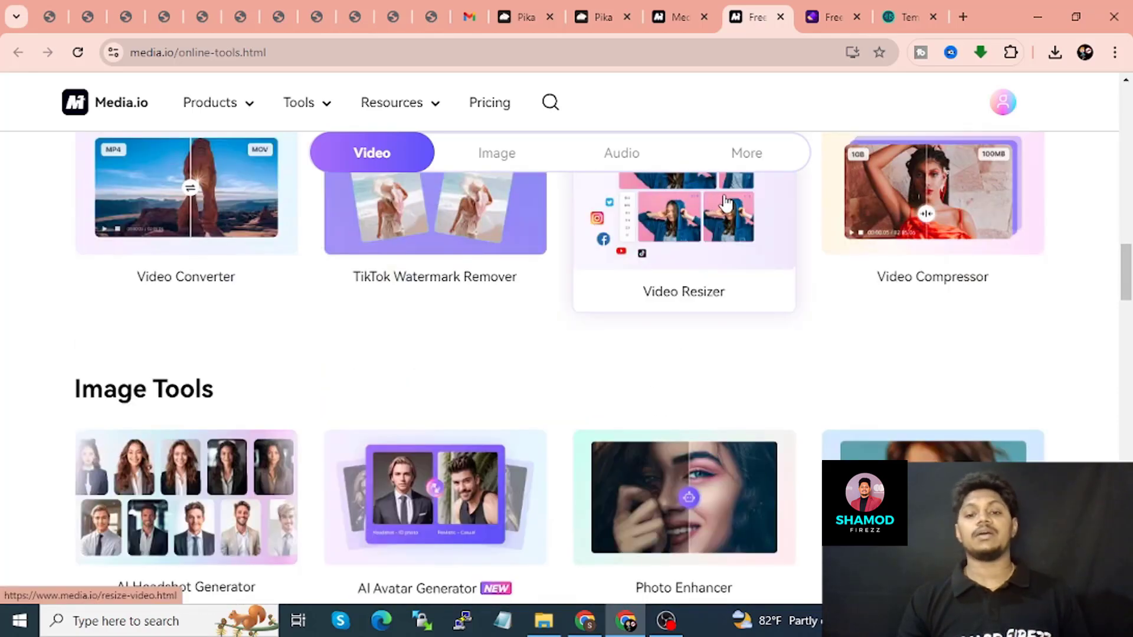
click(817, 7)
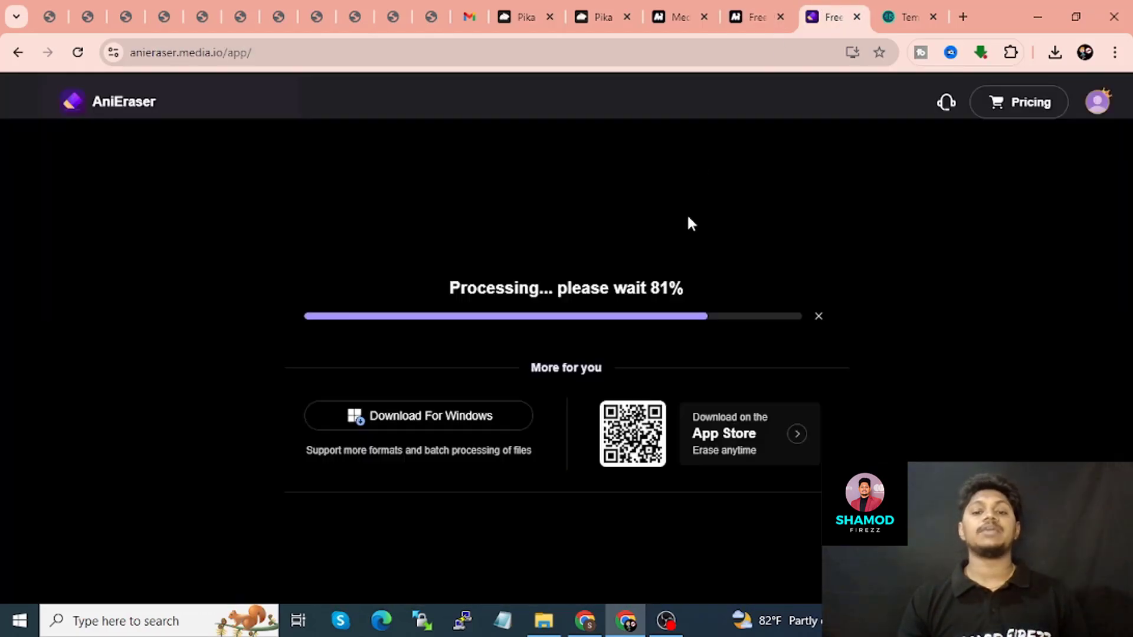
click(752, 17)
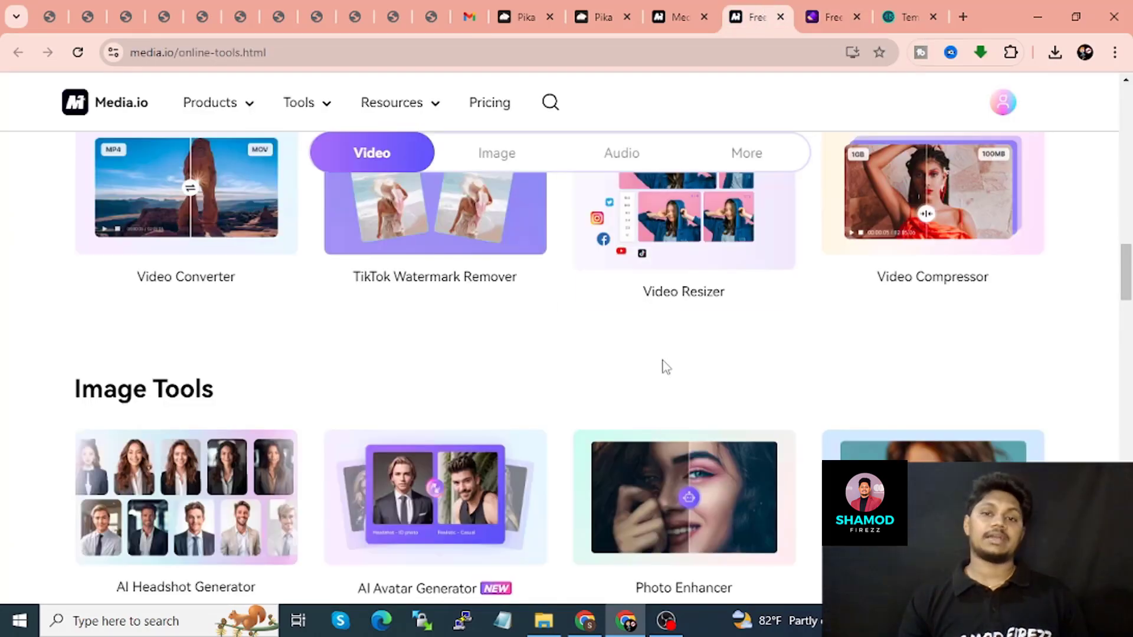
click(817, 8)
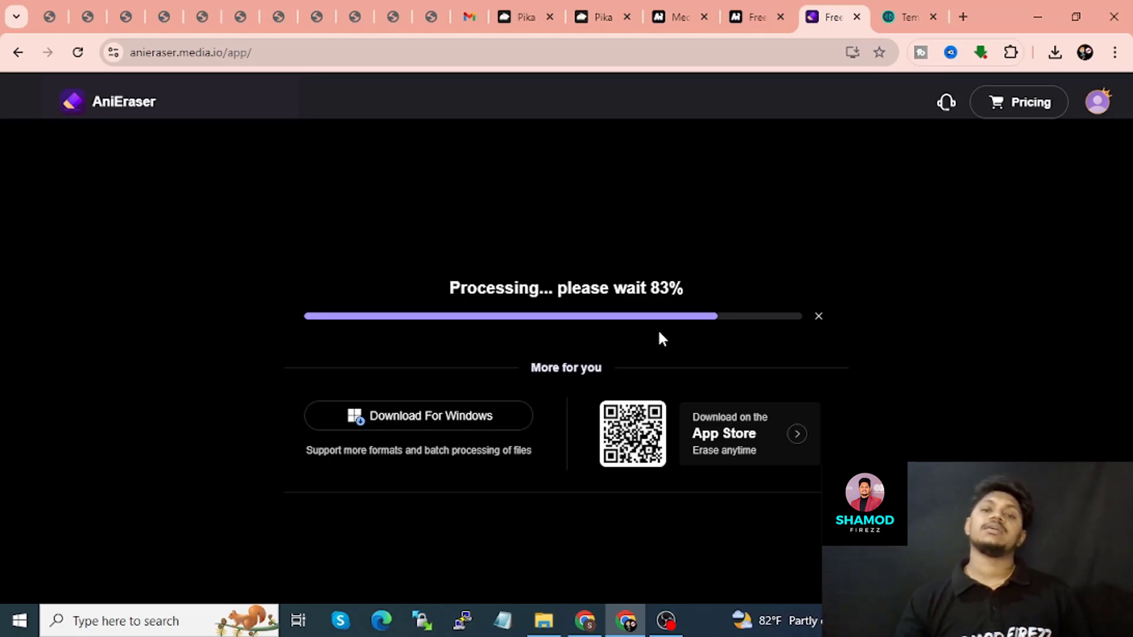
Return to the Pika library and attach the indoor seated portrait photo from the Clip.art folder in Videos to a new prompt.
click(601, 17)
click(719, 114)
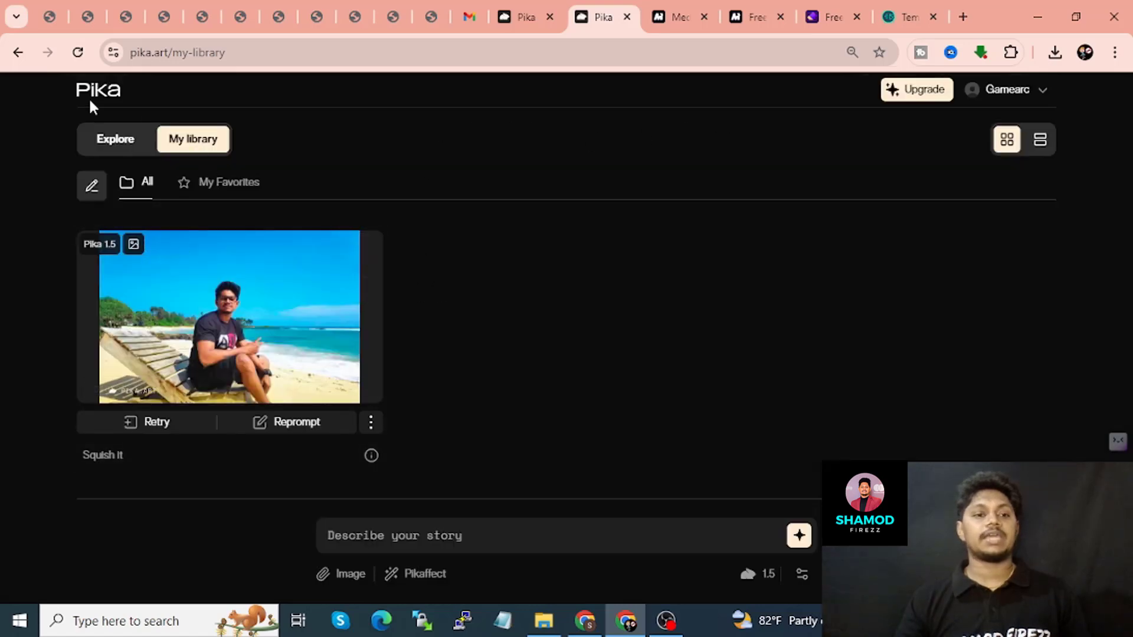
click(538, 10)
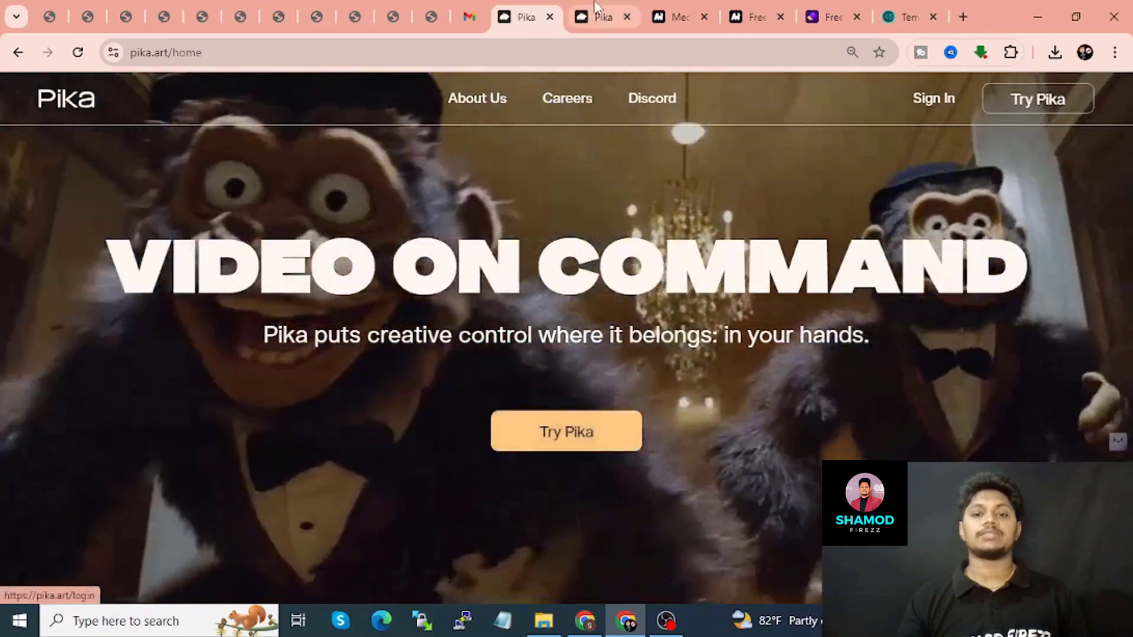
click(597, 10)
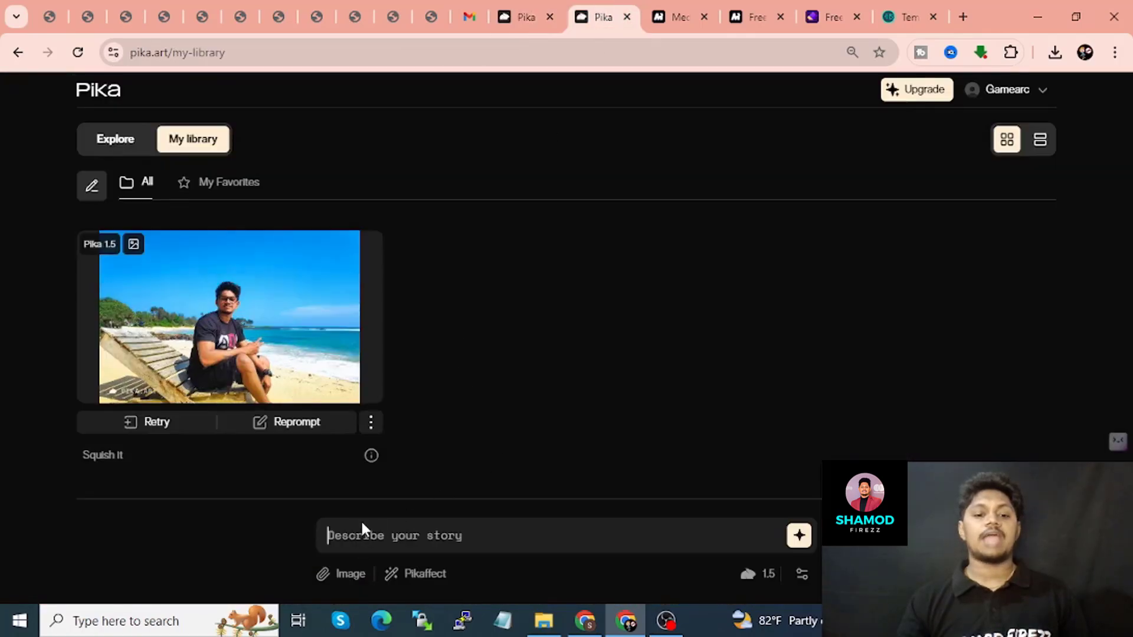
click(350, 575)
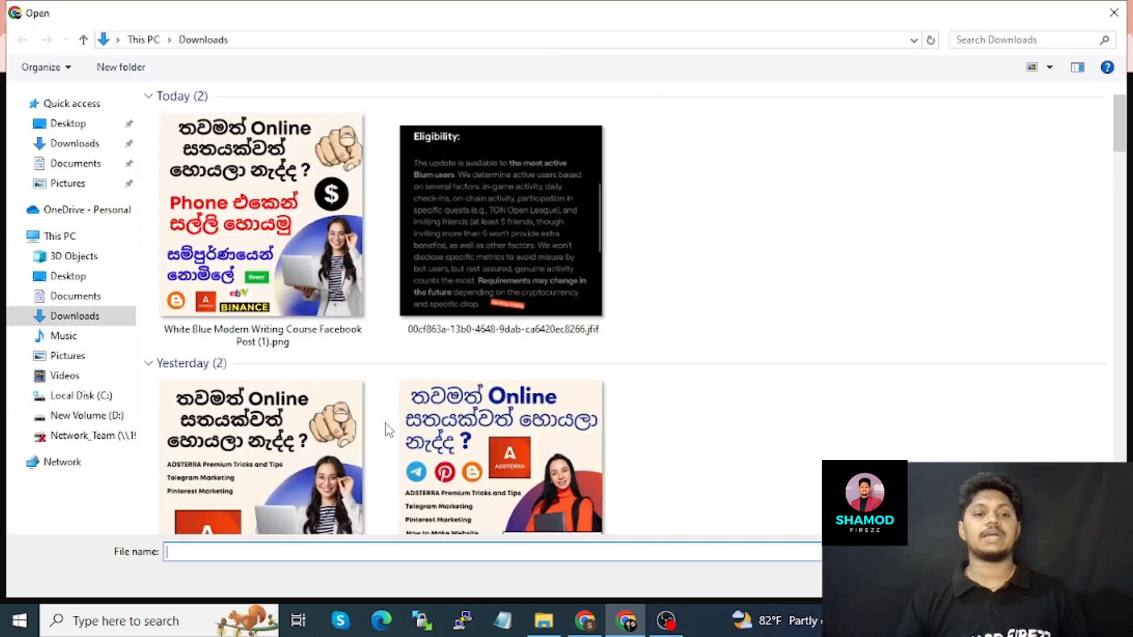
click(80, 299)
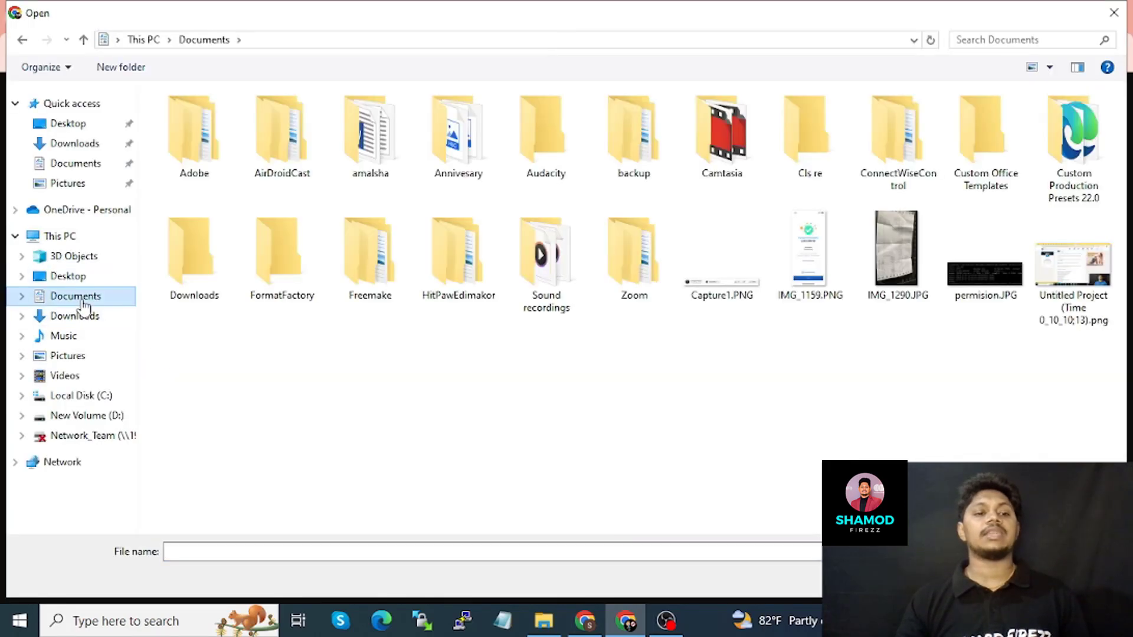
click(67, 375)
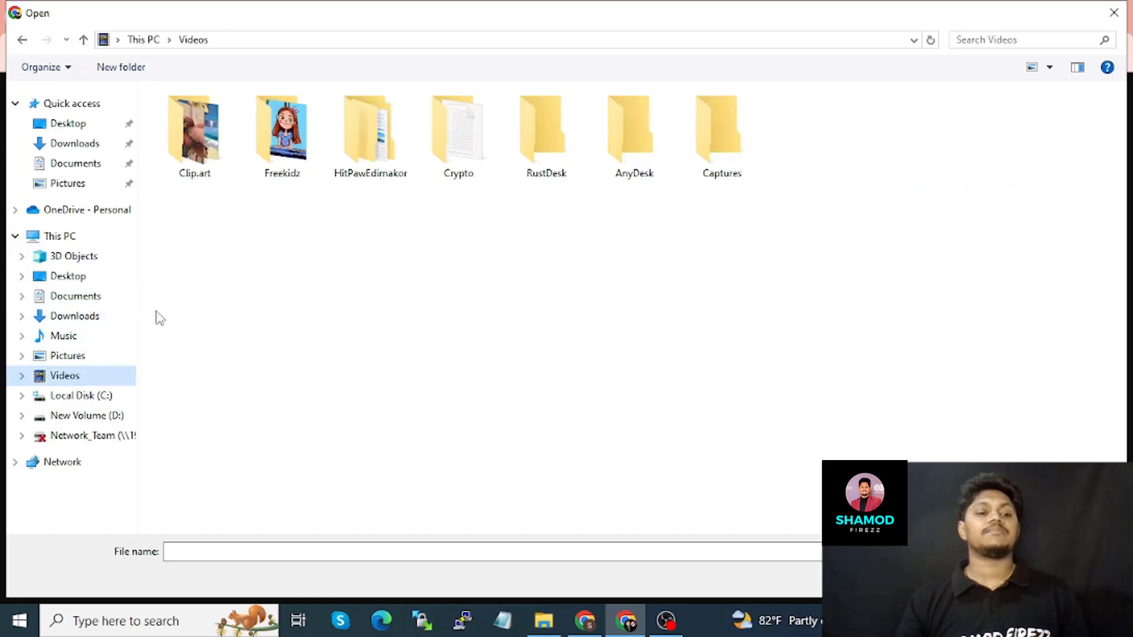
click(217, 165)
double_click(217, 166)
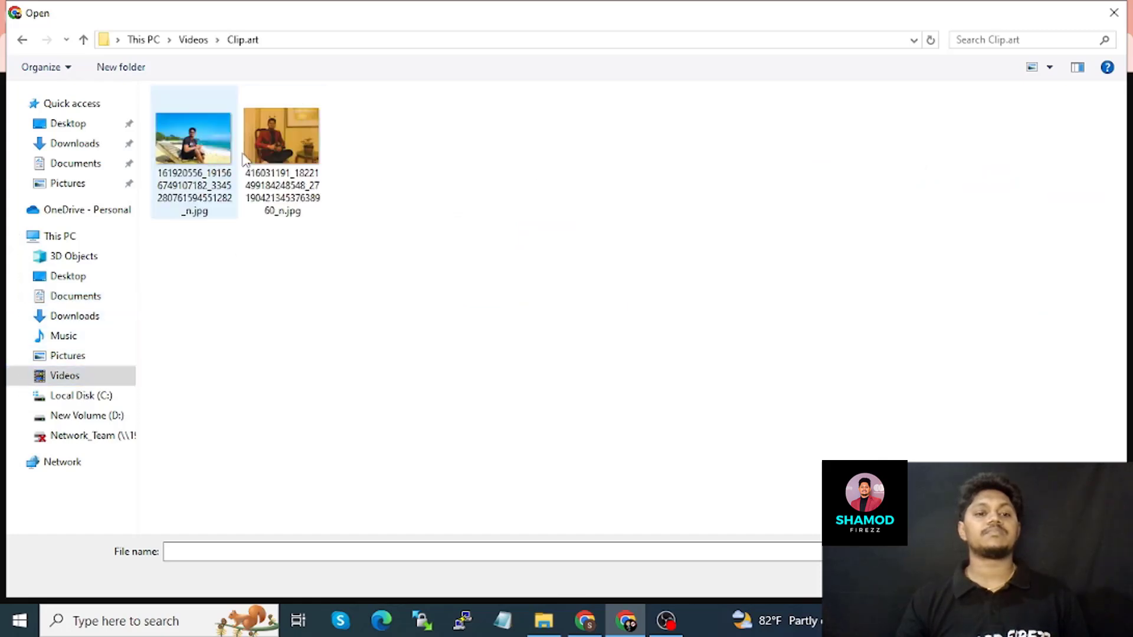
double_click(290, 133)
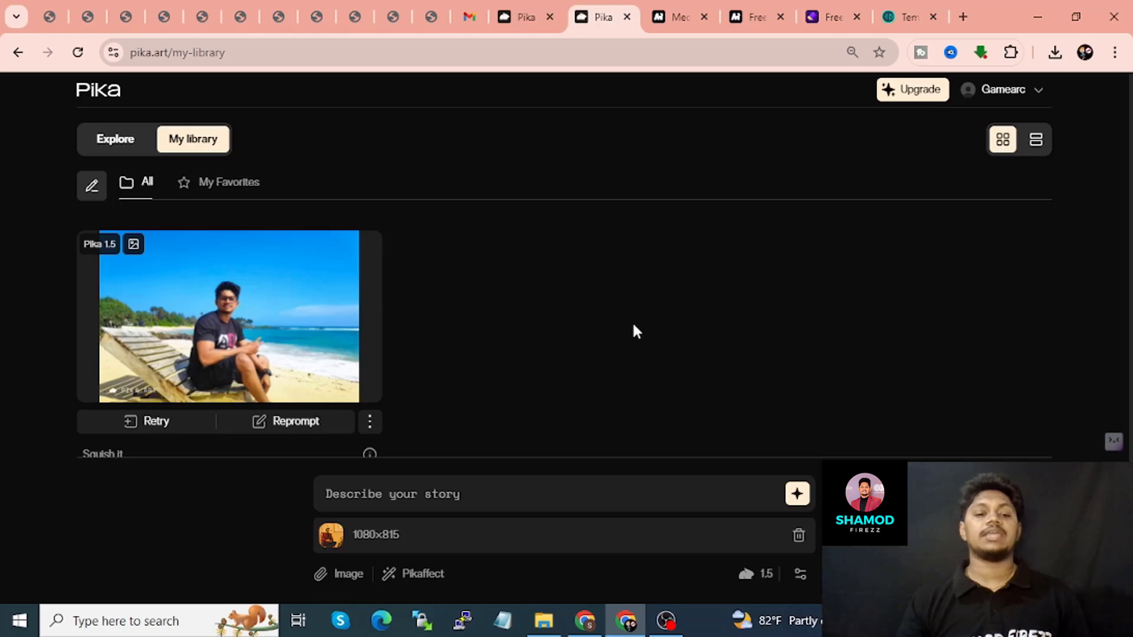
Apply the Melt it Pikaffect to the attached photo and generate the video.
click(417, 574)
scroll(446, 308, down, 1)
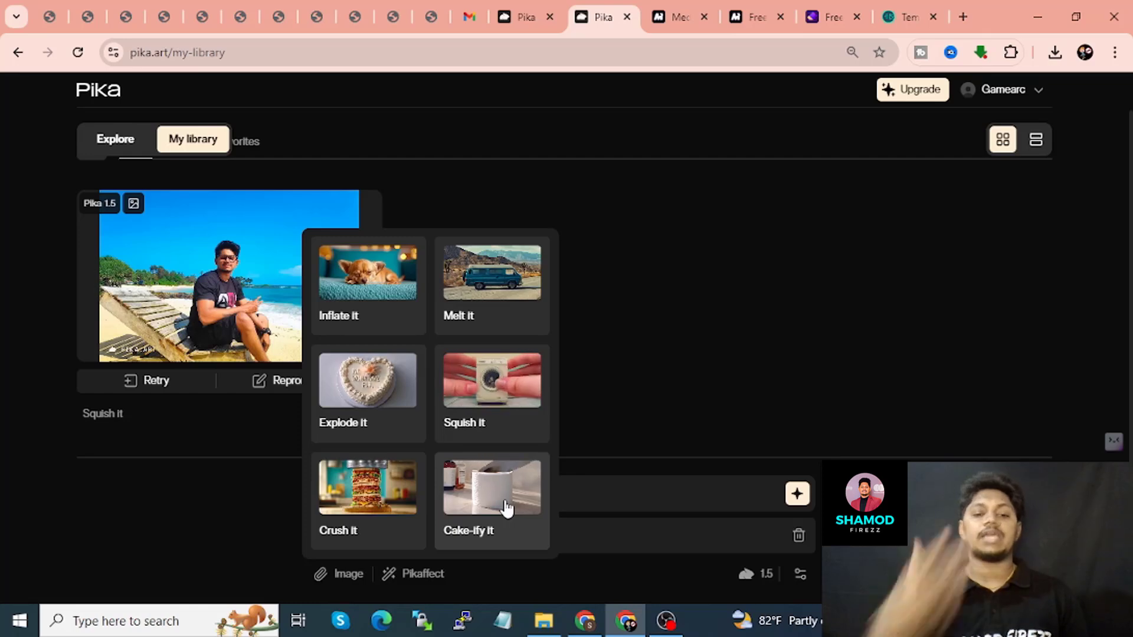
click(477, 278)
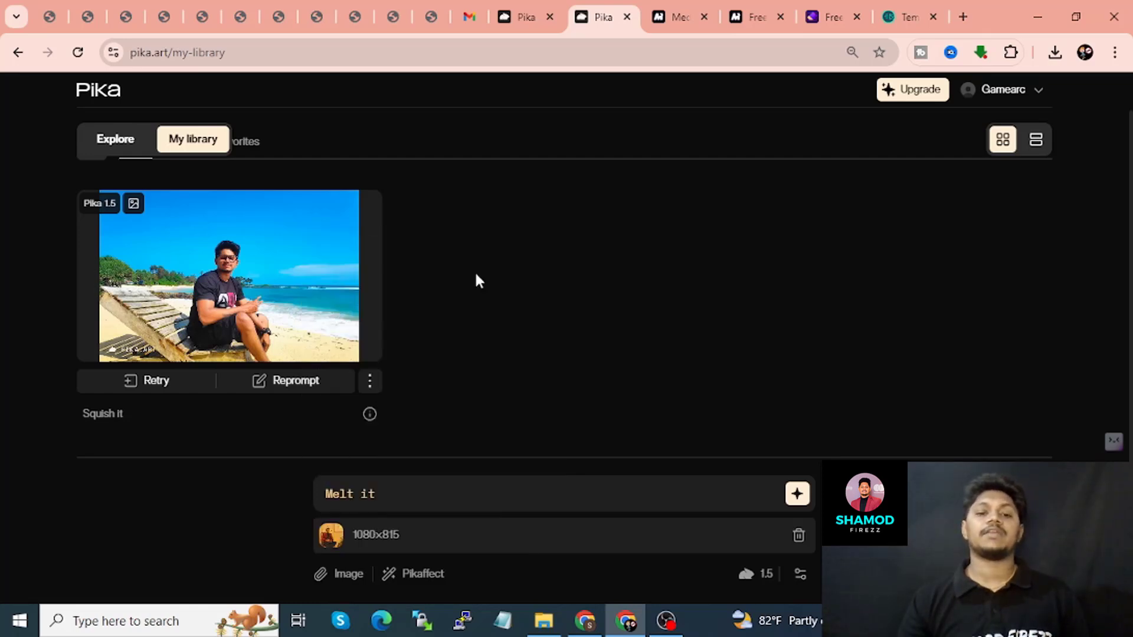
click(799, 497)
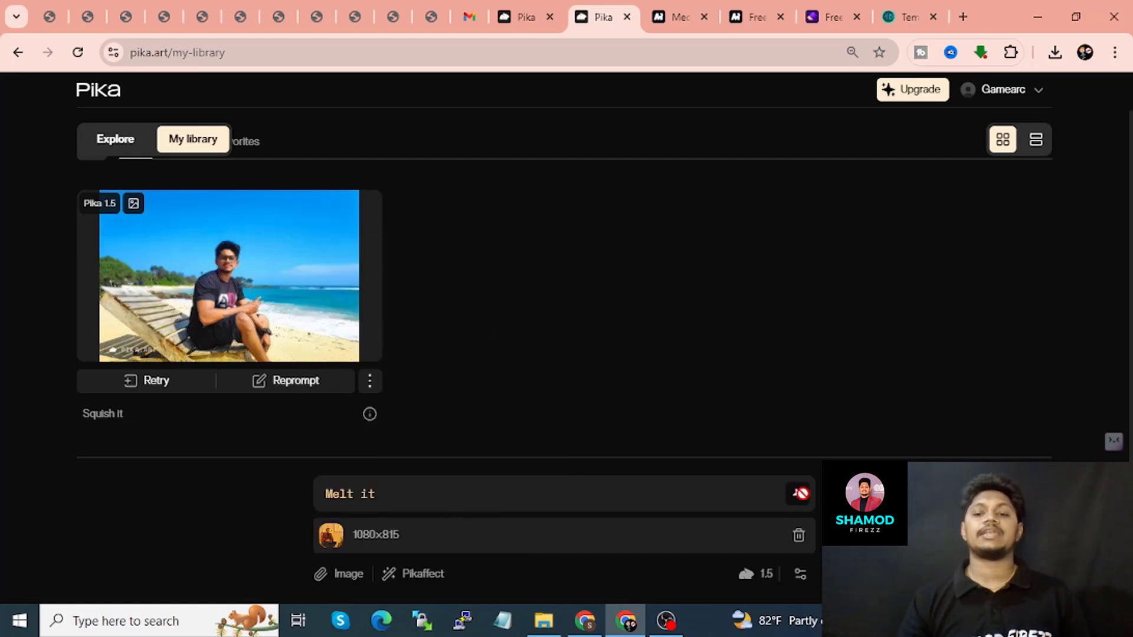
Download the processed Squish it video from AniEraser, open the downloaded file in VLC to check it, and close the player.
click(835, 14)
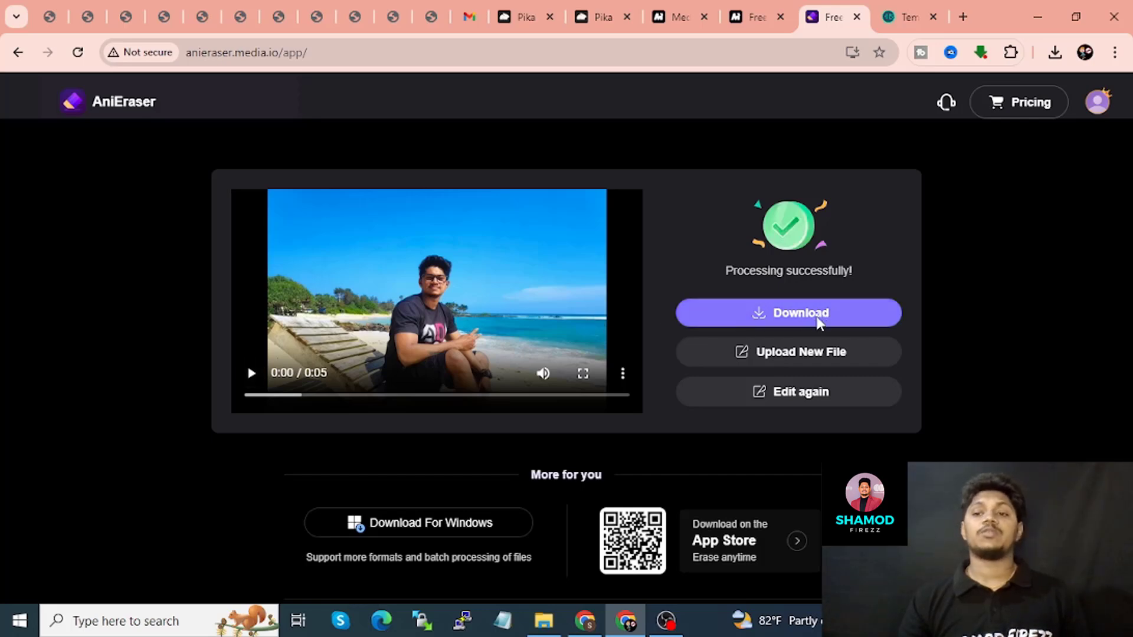
click(817, 321)
click(1055, 52)
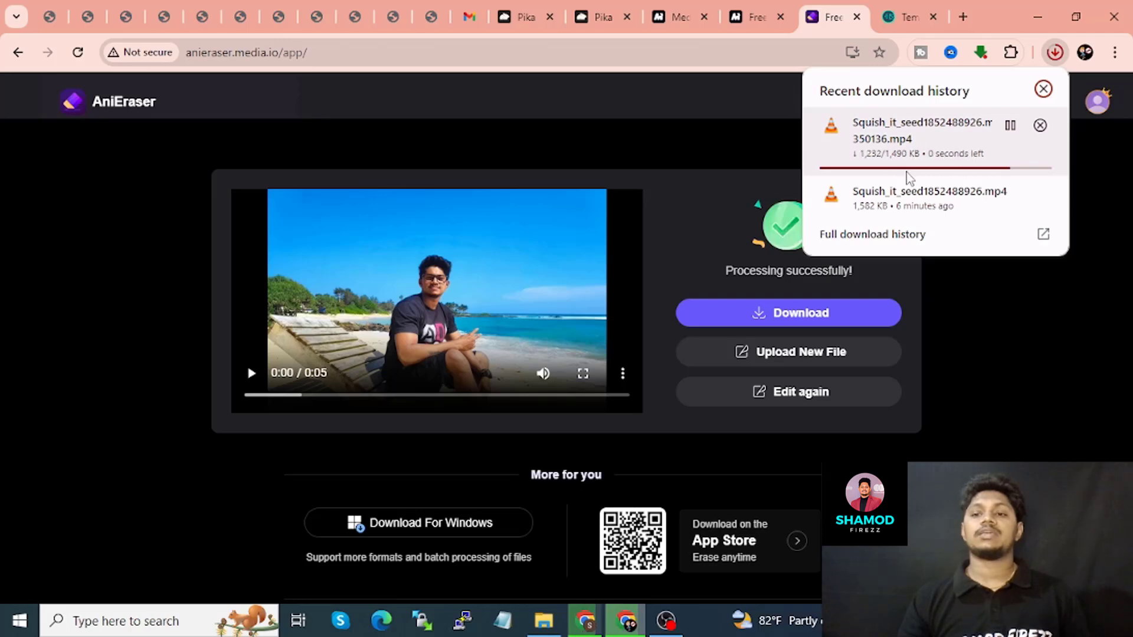
click(893, 131)
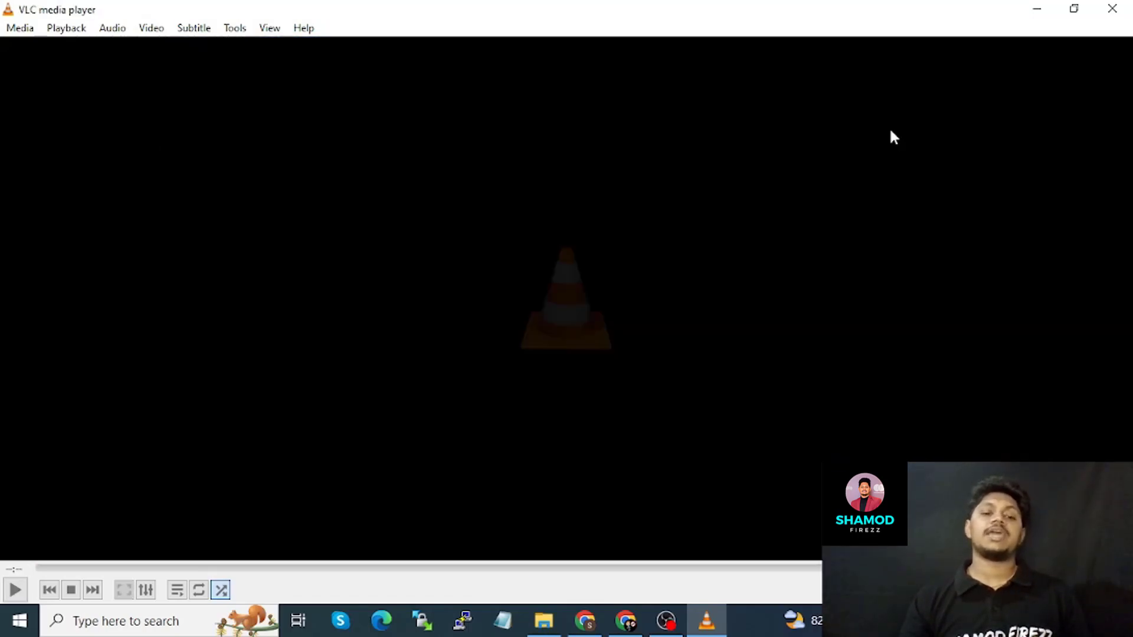
click(1112, 8)
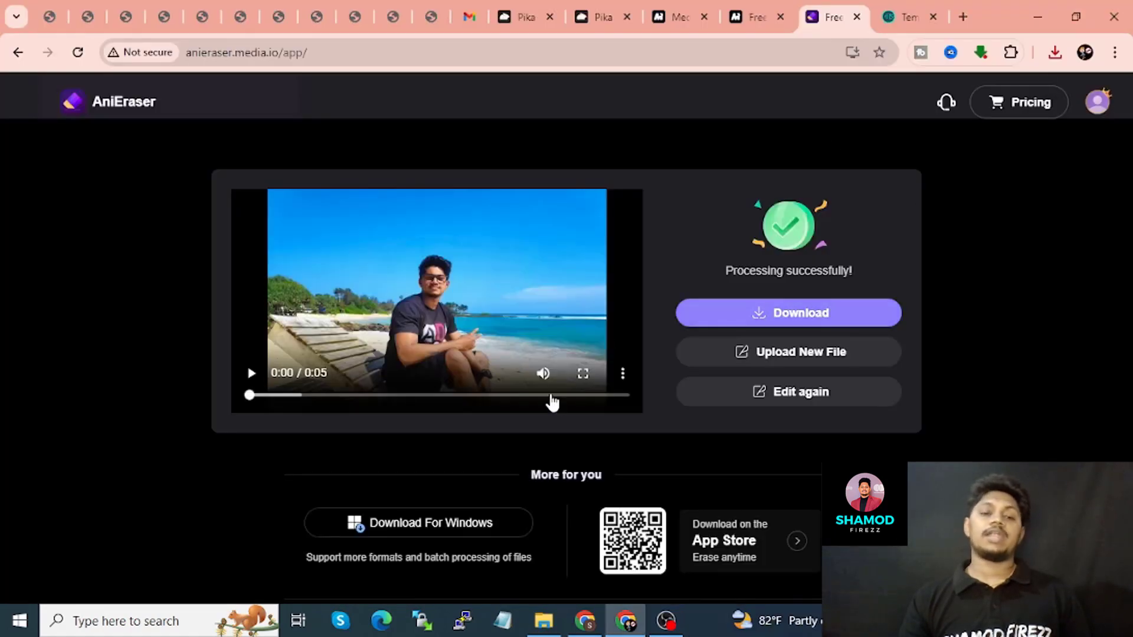